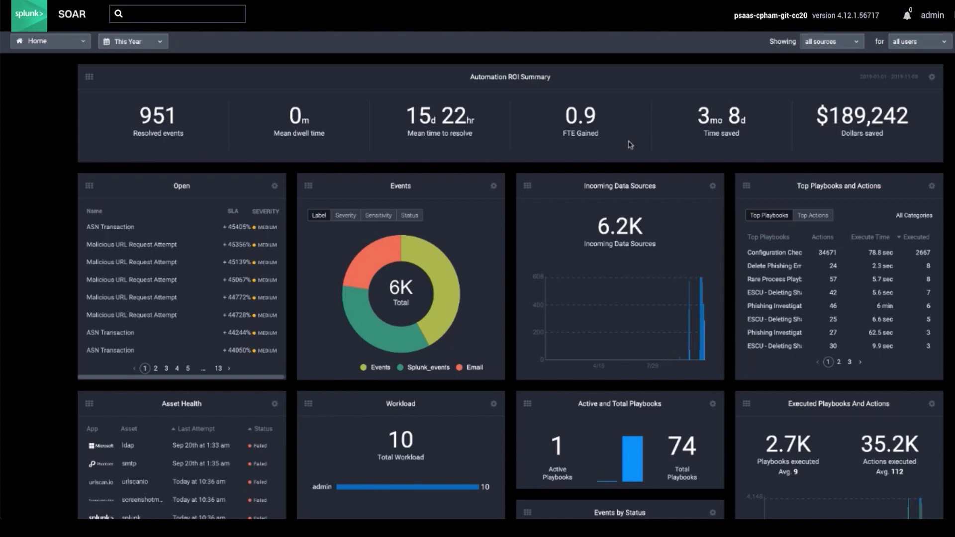
- Scroll through the dashboard and check its date range choices, leaving the range unchanged
{"action": "scroll", "coordinate": [376, 435], "scroll_direction": "down", "scroll_amount": 2}
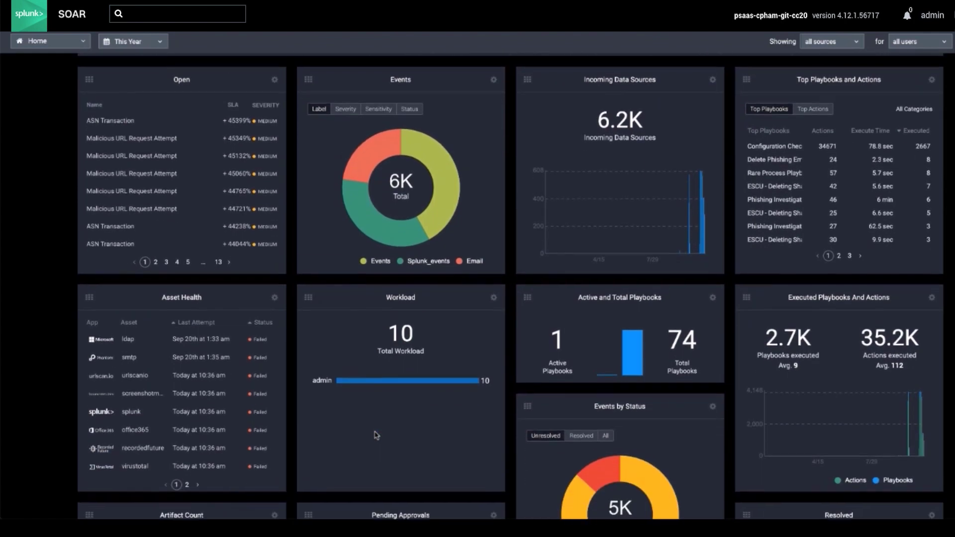
{"action": "scroll", "coordinate": [376, 434], "scroll_direction": "down", "scroll_amount": 3}
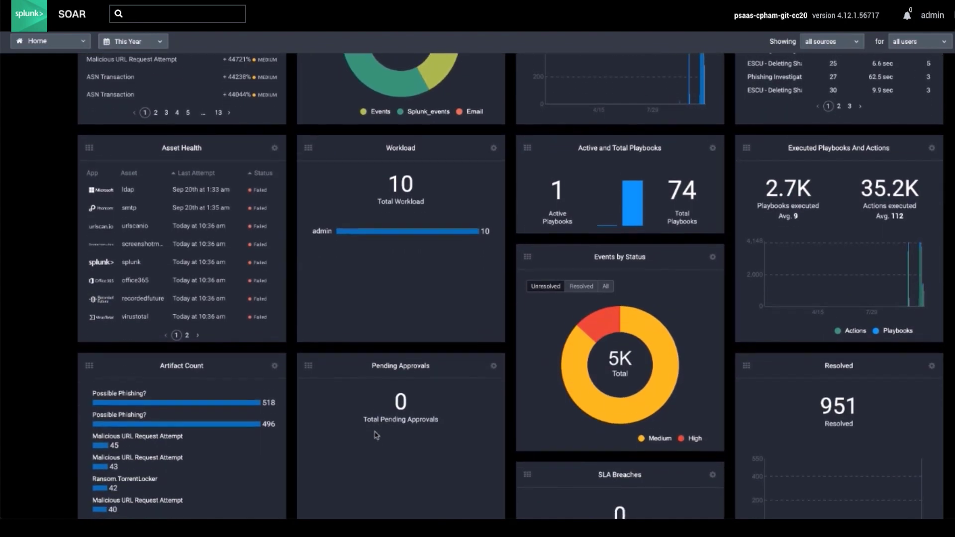
{"action": "scroll", "coordinate": [376, 436], "scroll_direction": "down", "scroll_amount": 2}
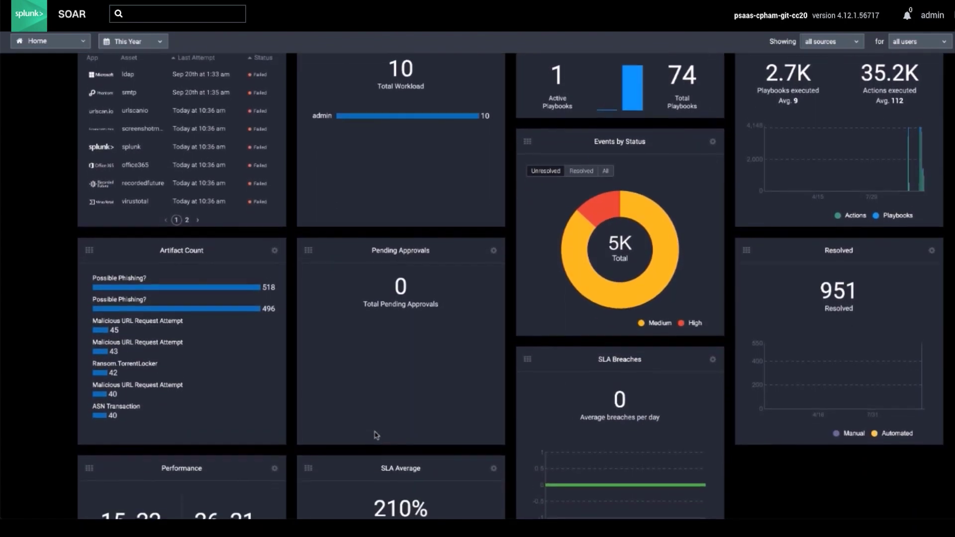
{"action": "scroll", "coordinate": [377, 436], "scroll_direction": "down", "scroll_amount": 1}
{"action": "scroll", "coordinate": [377, 435], "scroll_direction": "down", "scroll_amount": 1}
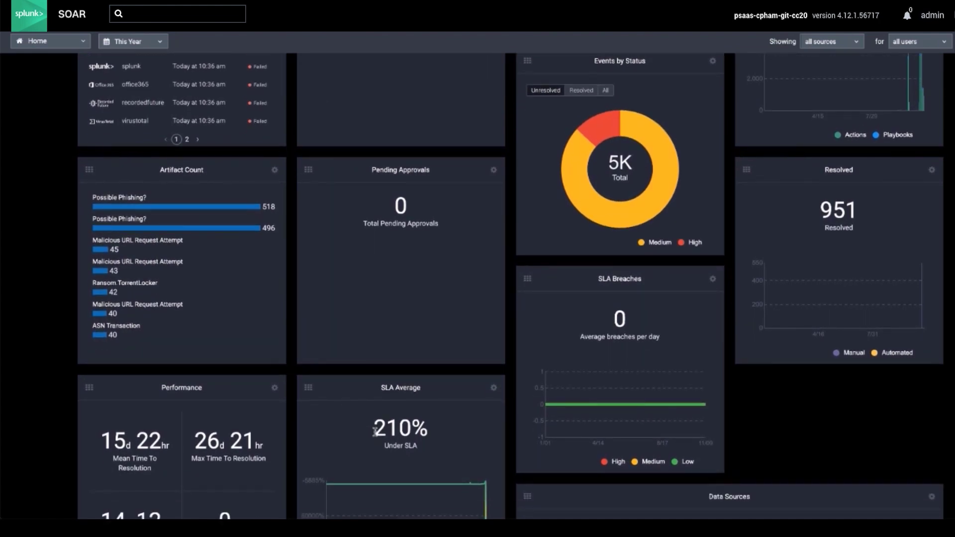
{"action": "scroll", "coordinate": [376, 432], "scroll_direction": "down", "scroll_amount": 2}
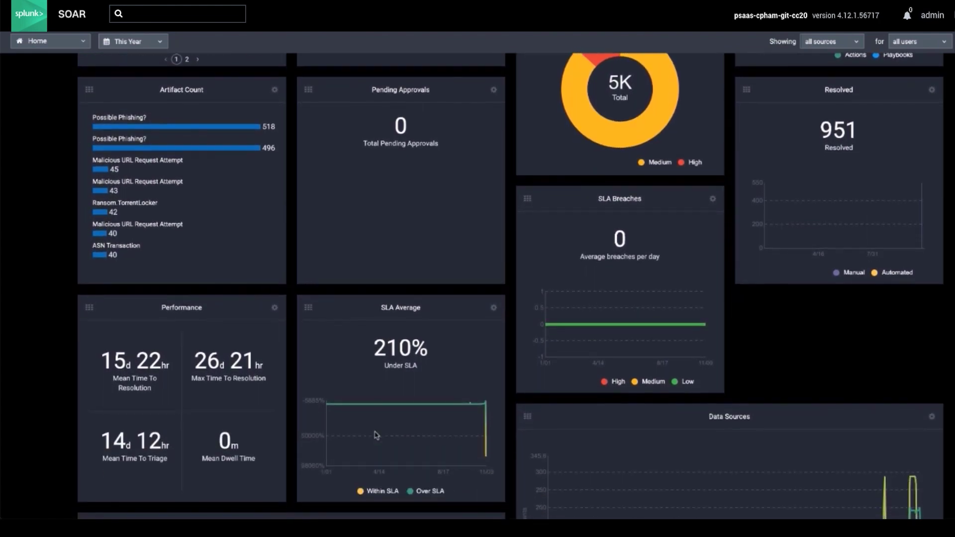
{"action": "scroll", "coordinate": [473, 390], "scroll_direction": "up", "scroll_amount": 10}
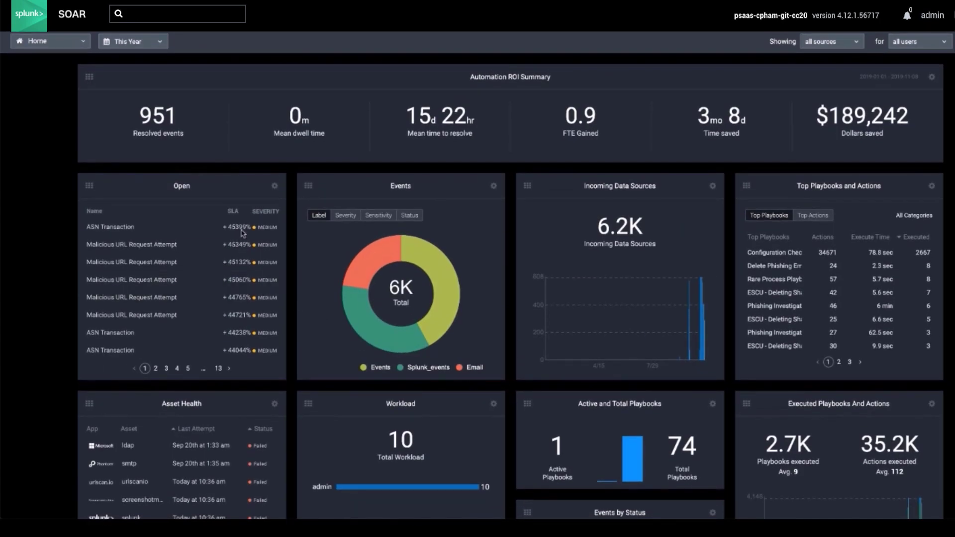
{"action": "left_click", "coordinate": [152, 44]}
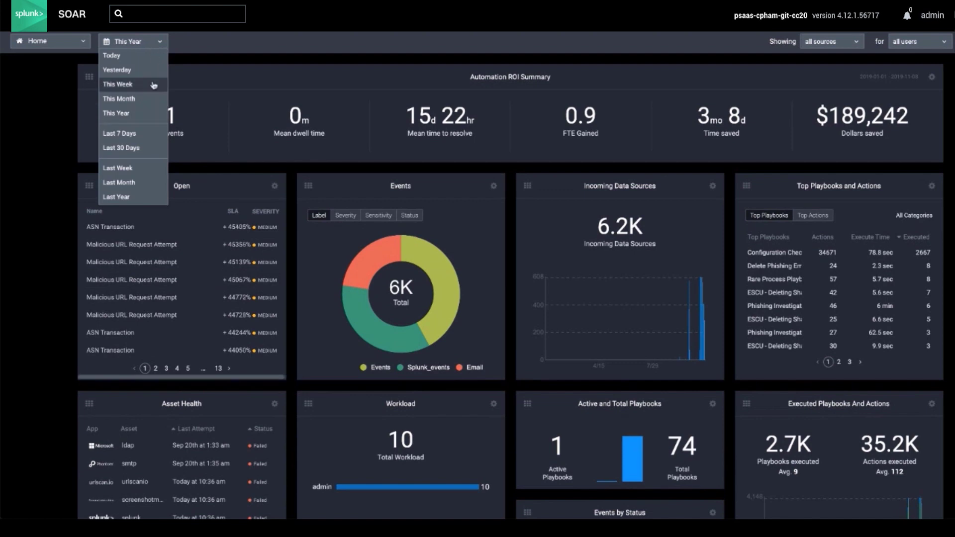
{"action": "left_click", "coordinate": [827, 48]}
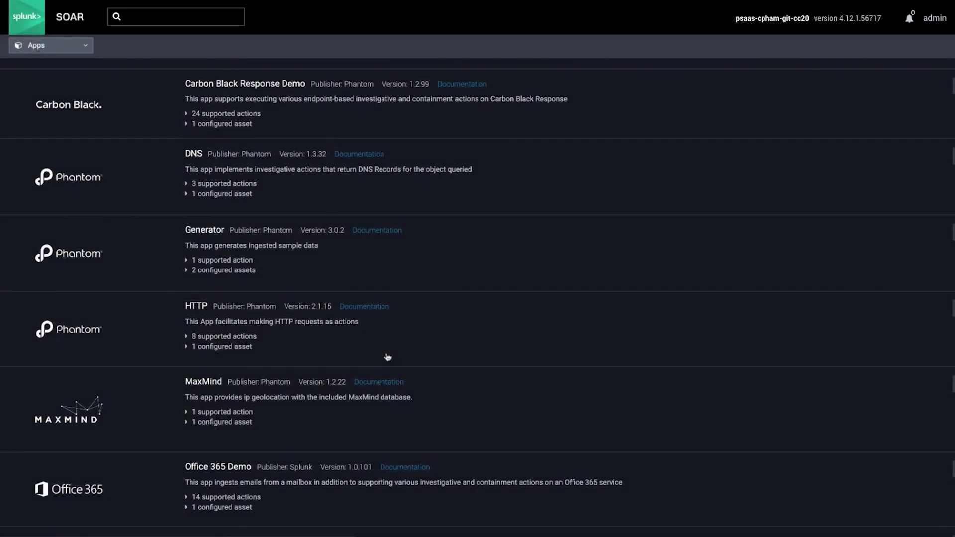
- Scroll the Apps list and show the Office 365 Demo app's 14 supported actions
{"action": "scroll", "coordinate": [388, 354], "scroll_direction": "down", "scroll_amount": 1}
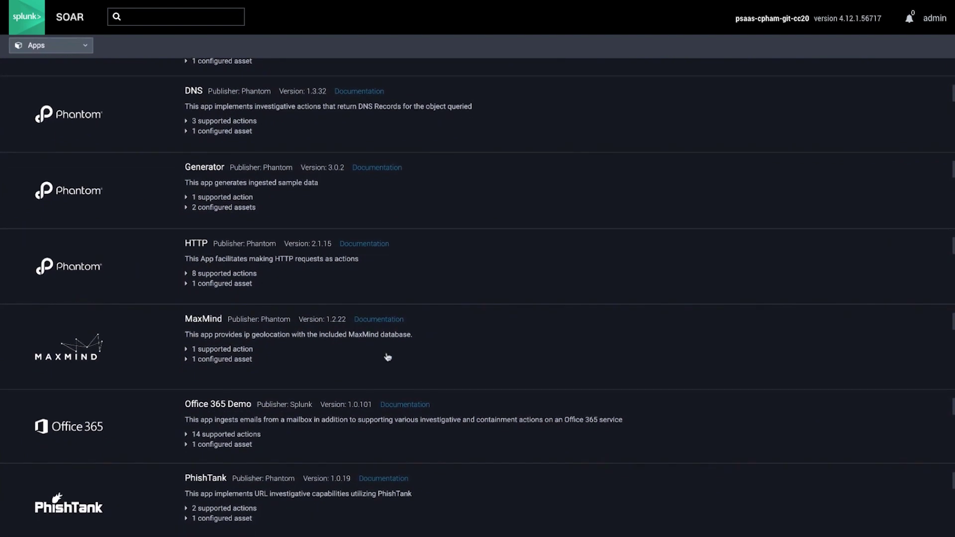
{"action": "scroll", "coordinate": [387, 357], "scroll_direction": "down", "scroll_amount": 1}
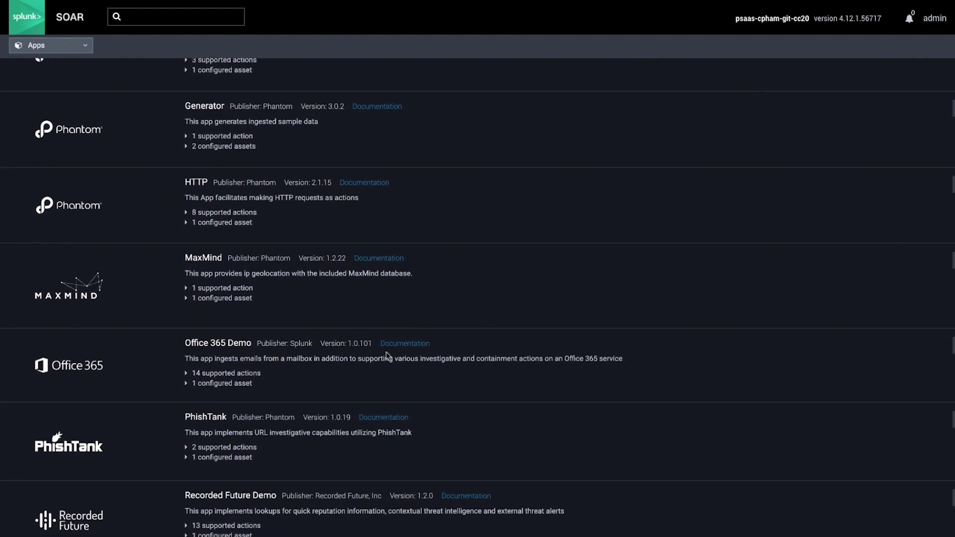
{"action": "scroll", "coordinate": [387, 354], "scroll_direction": "down", "scroll_amount": 1}
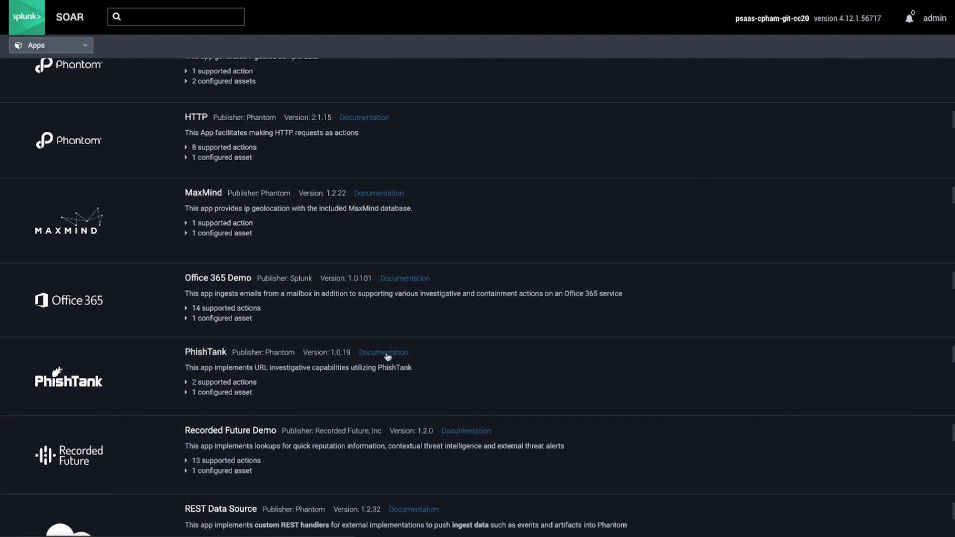
{"action": "scroll", "coordinate": [388, 356], "scroll_direction": "down", "scroll_amount": 1}
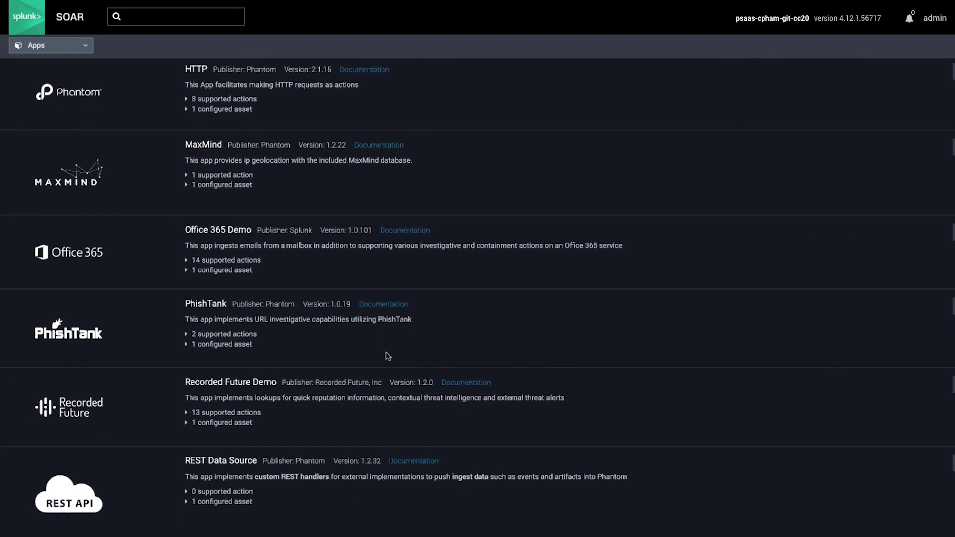
{"action": "left_click", "coordinate": [220, 262]}
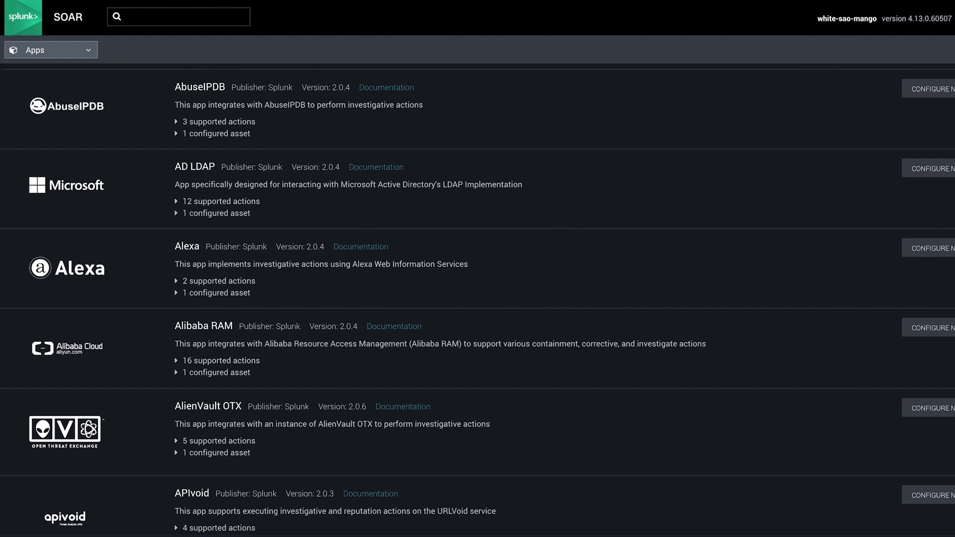
- Scroll down through the installed integration apps list
{"action": "scroll", "coordinate": [478, 298], "scroll_direction": "down", "scroll_amount": 20}
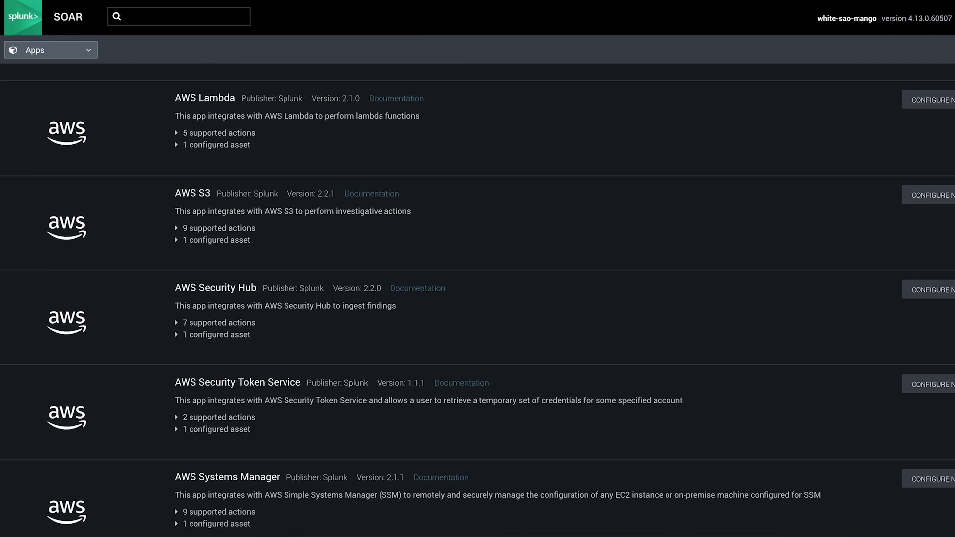
{"action": "scroll", "coordinate": [478, 299], "scroll_direction": "down", "scroll_amount": 7}
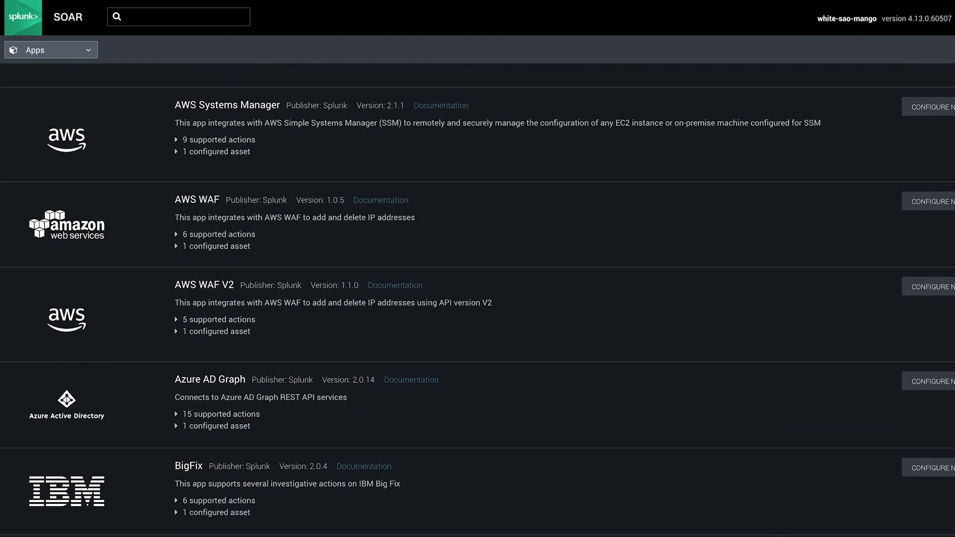
{"action": "scroll", "coordinate": [478, 299], "scroll_direction": "down", "scroll_amount": 8}
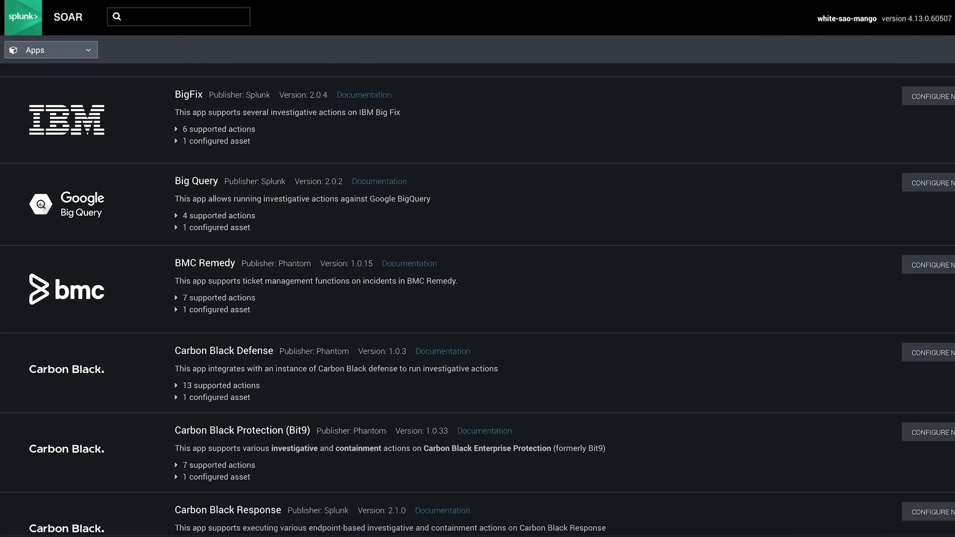
{"action": "scroll", "coordinate": [478, 299], "scroll_direction": "down", "scroll_amount": 4}
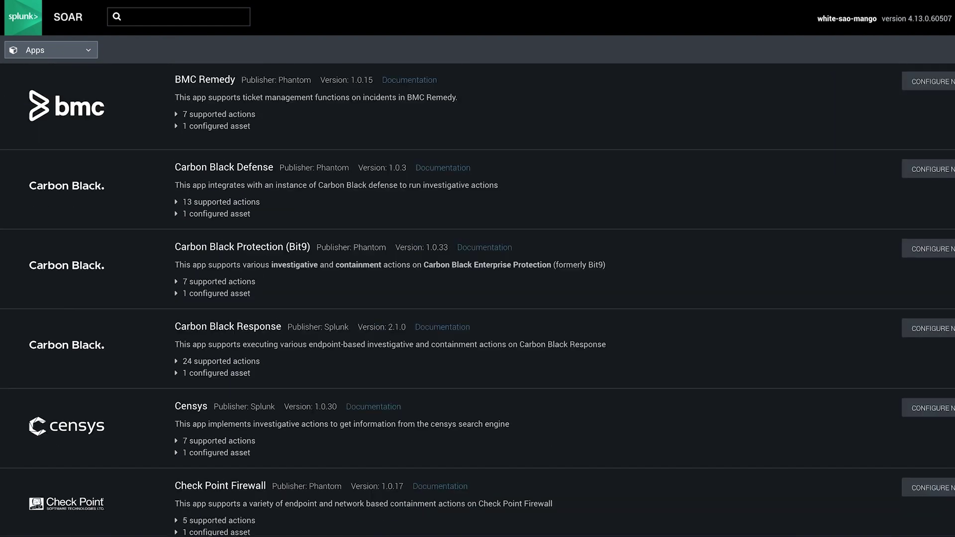
{"action": "scroll", "coordinate": [478, 299], "scroll_direction": "up", "scroll_amount": 2}
{"action": "scroll", "coordinate": [478, 298], "scroll_direction": "down", "scroll_amount": 4}
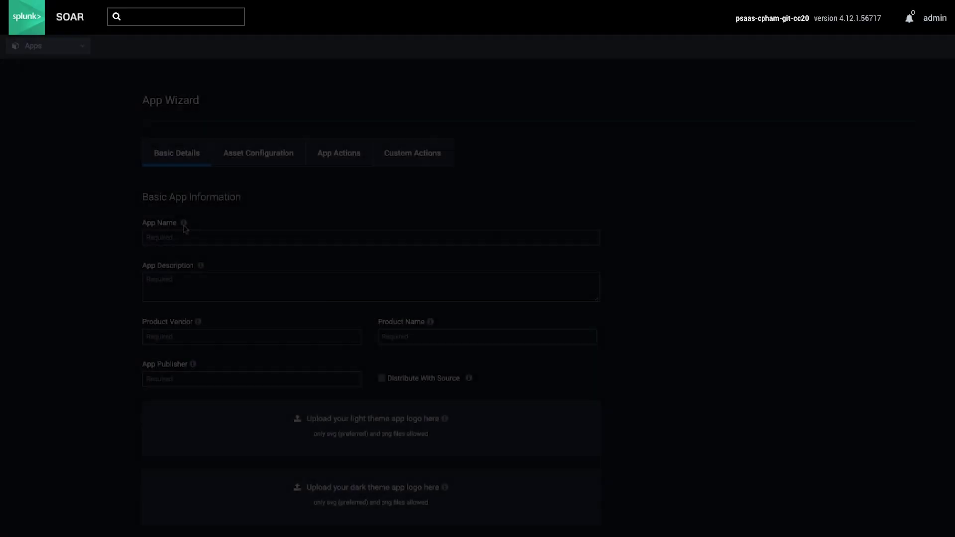
{"action": "mouse_move", "coordinate": [184, 226]}
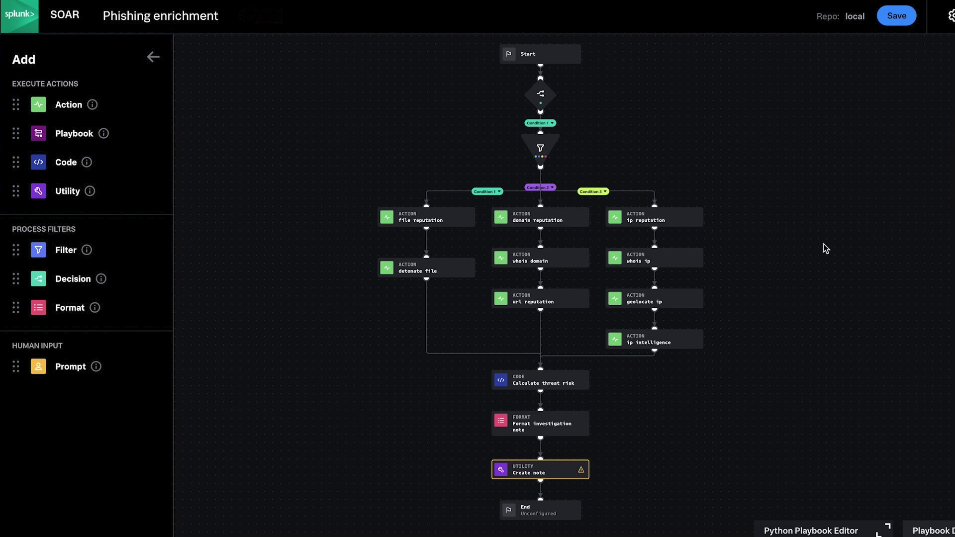
{"action": "scroll", "coordinate": [866, 181], "scroll_direction": "down", "scroll_amount": 1}
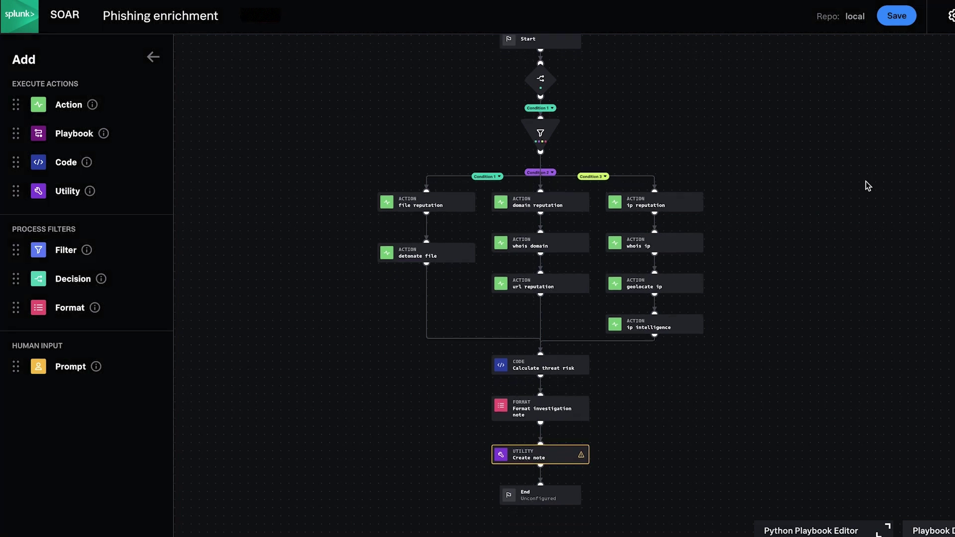
{"action": "scroll", "coordinate": [870, 186], "scroll_direction": "up", "scroll_amount": 1}
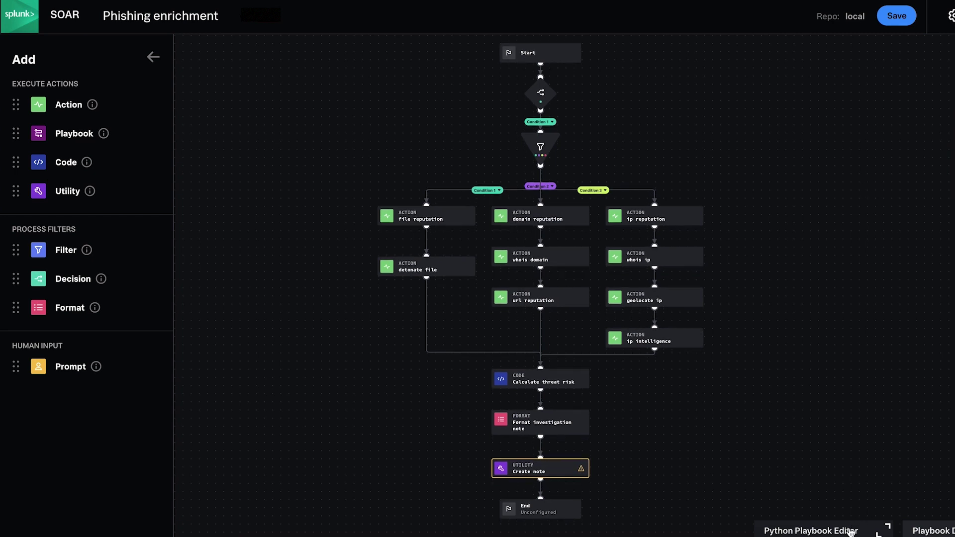
{"action": "left_click", "coordinate": [849, 530]}
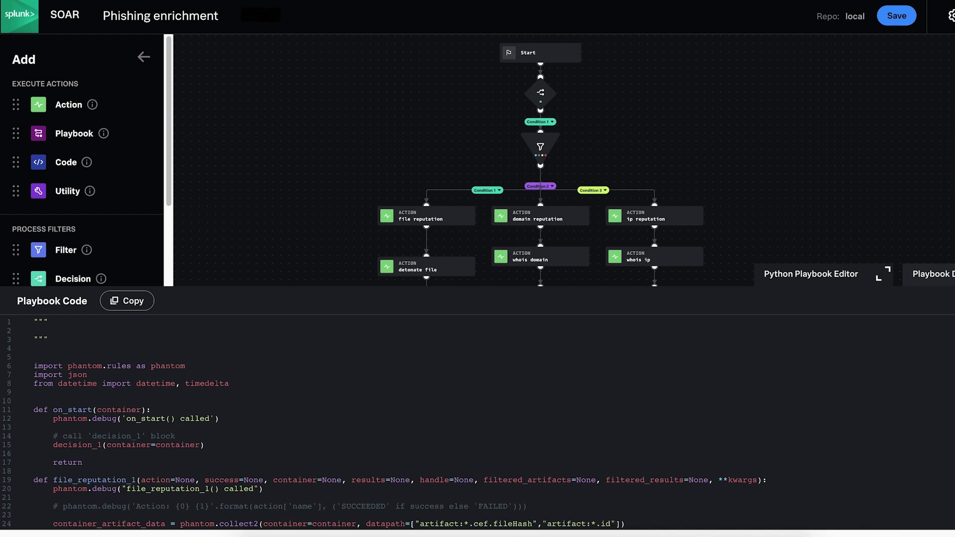
{"action": "scroll", "coordinate": [378, 423], "scroll_direction": "down", "scroll_amount": 10}
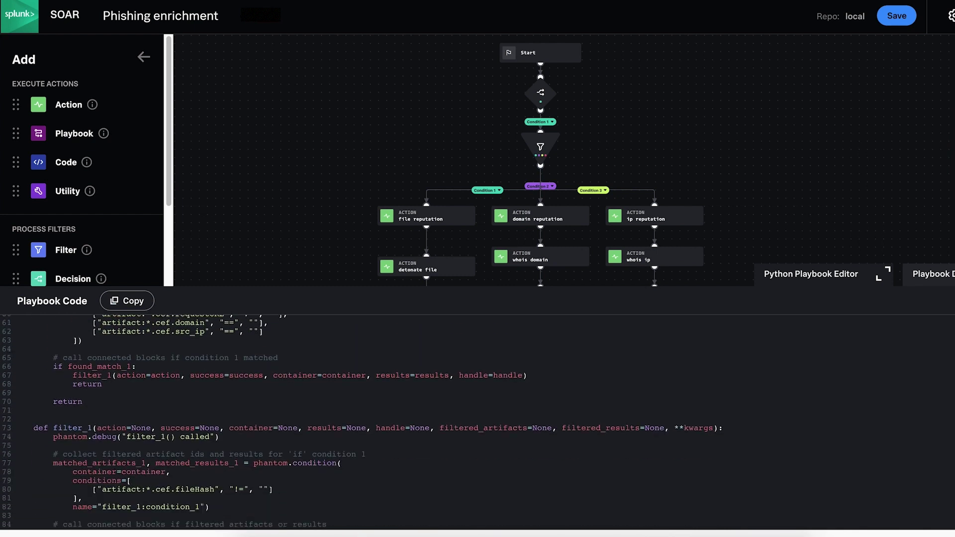
{"action": "left_click", "coordinate": [811, 273]}
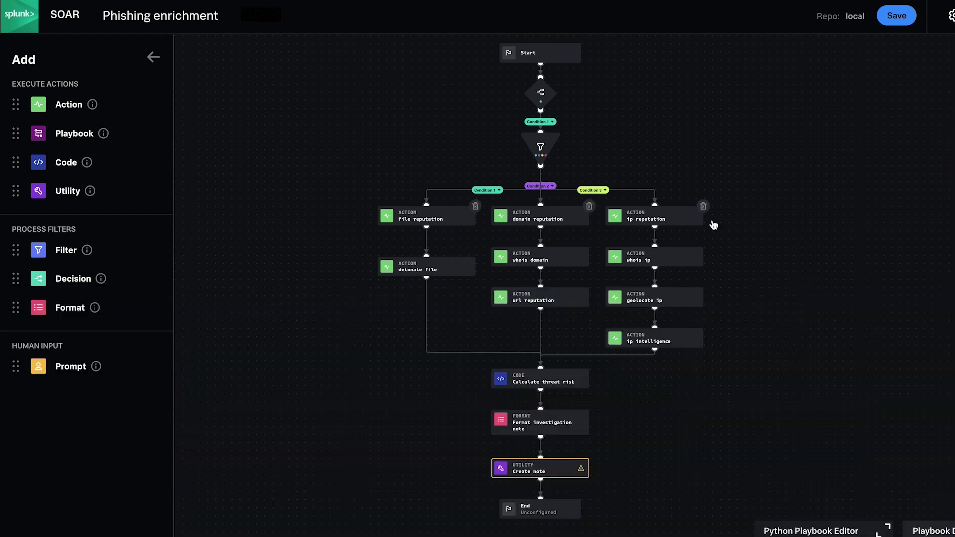
{"action": "scroll", "coordinate": [523, 288], "scroll_direction": "up", "scroll_amount": 5}
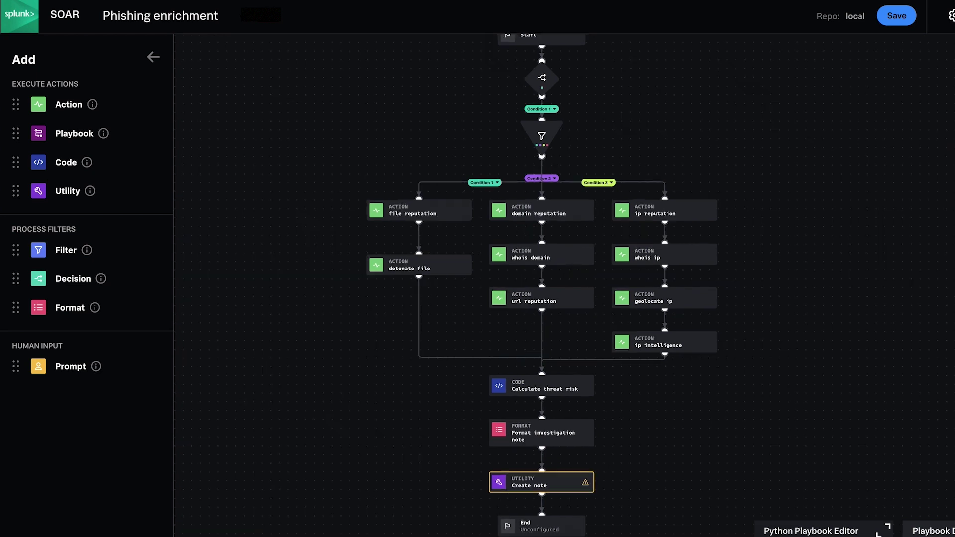
- Inspect the detonate file, geolocate ip and file reputation action settings in the playbook
{"action": "scroll", "coordinate": [525, 285], "scroll_direction": "up", "scroll_amount": 3}
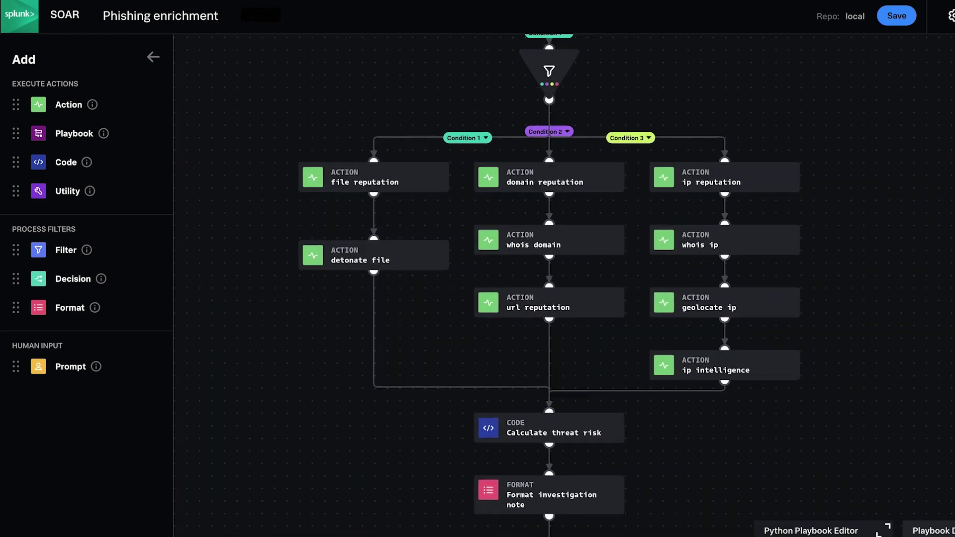
{"action": "left_click", "coordinate": [381, 259]}
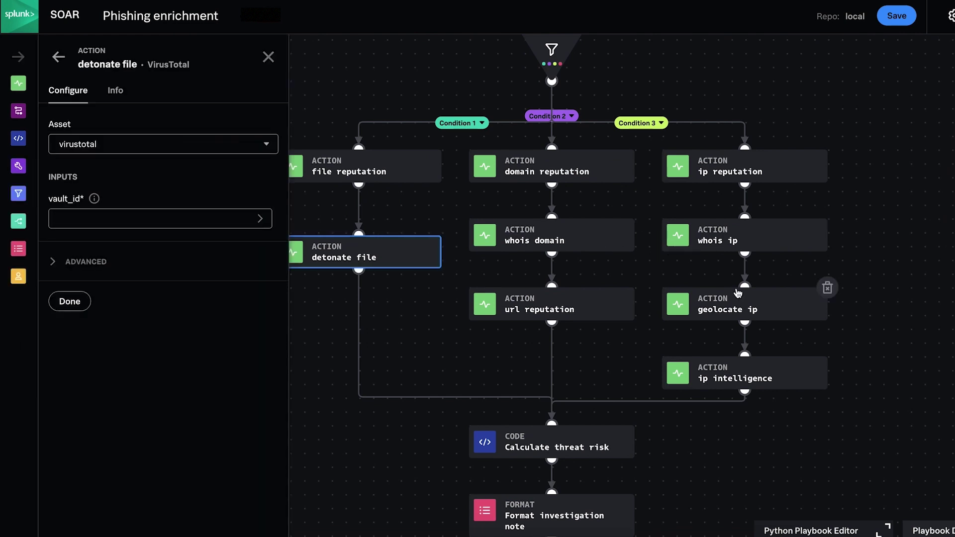
{"action": "left_click", "coordinate": [737, 305]}
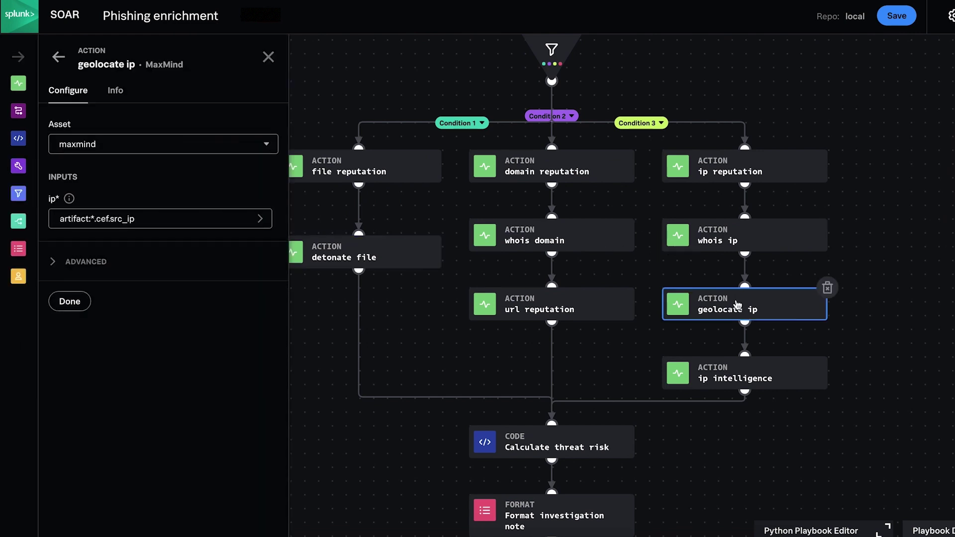
{"action": "left_click", "coordinate": [368, 179]}
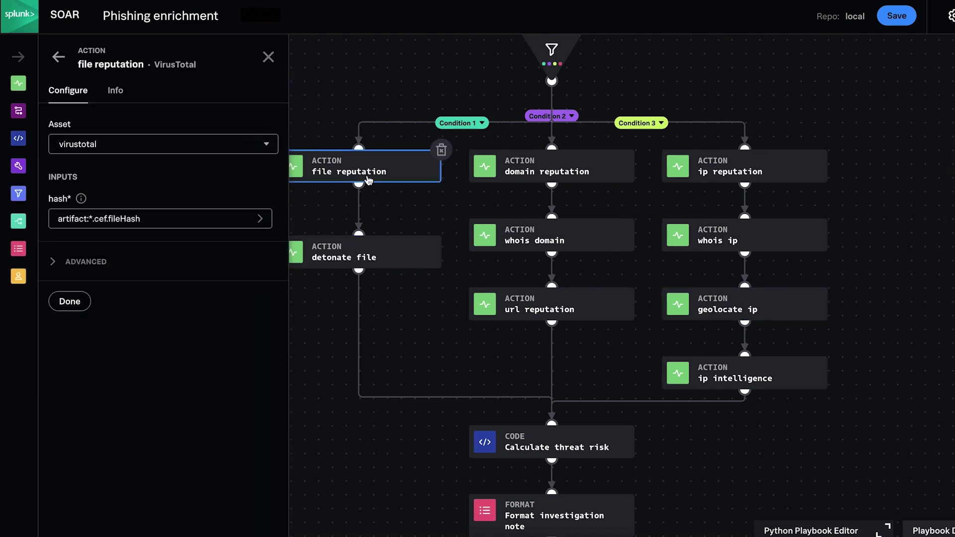
{"action": "left_click", "coordinate": [268, 58]}
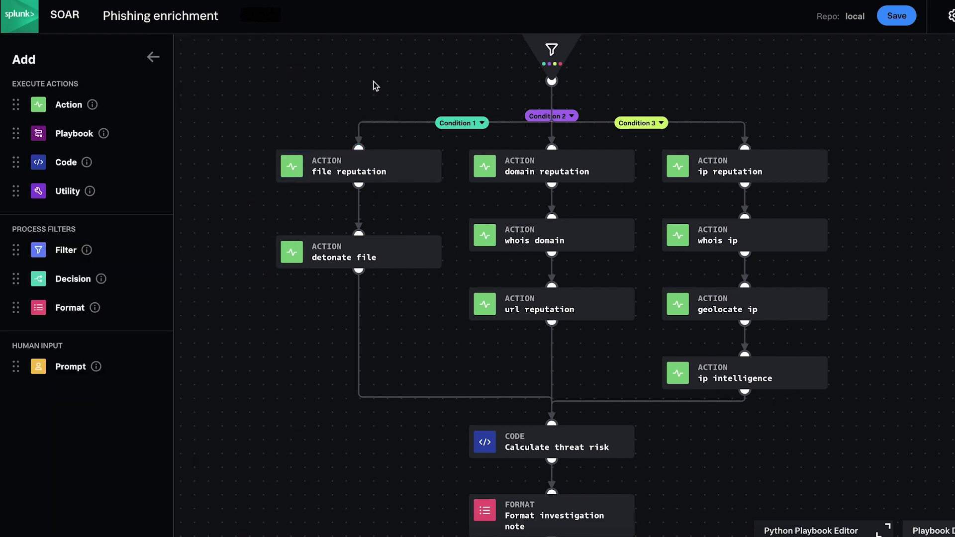
- Pan the playbook canvas to reveal the decision node above the filter
{"action": "left_click_drag", "start_coordinate": [374, 82], "coordinate": [371, 217]}
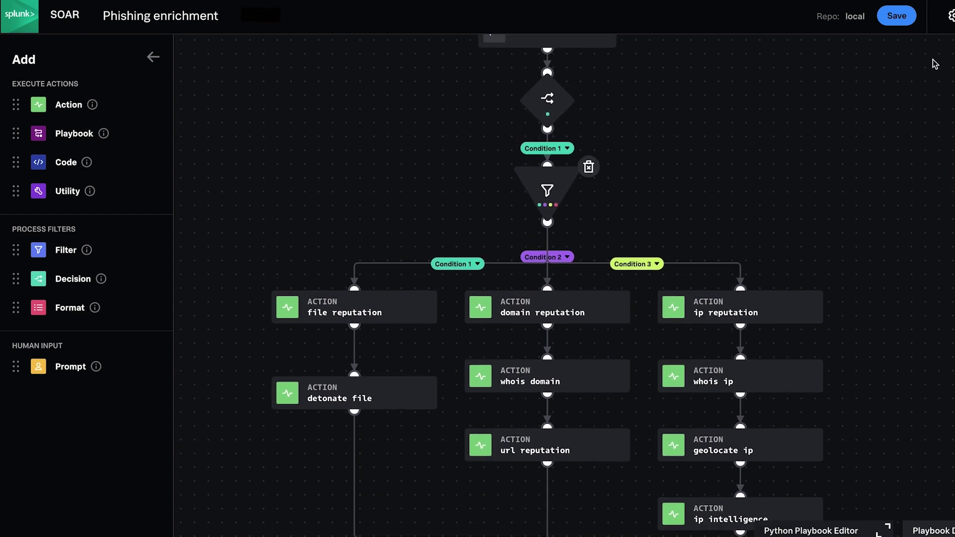
{"action": "scroll", "coordinate": [548, 289], "scroll_direction": "up", "scroll_amount": 1}
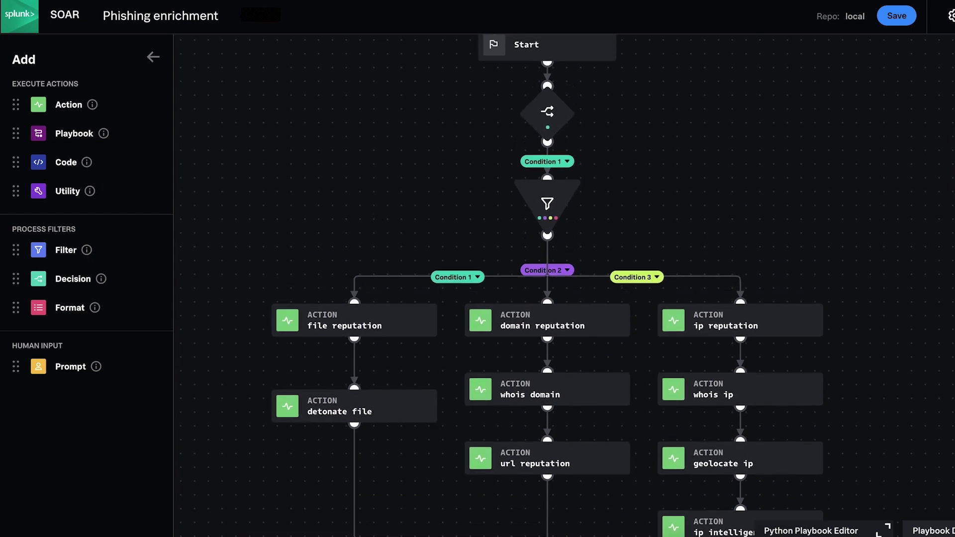
{"action": "scroll", "coordinate": [548, 288], "scroll_direction": "down", "scroll_amount": 3}
{"action": "scroll", "coordinate": [547, 288], "scroll_direction": "down", "scroll_amount": 2}
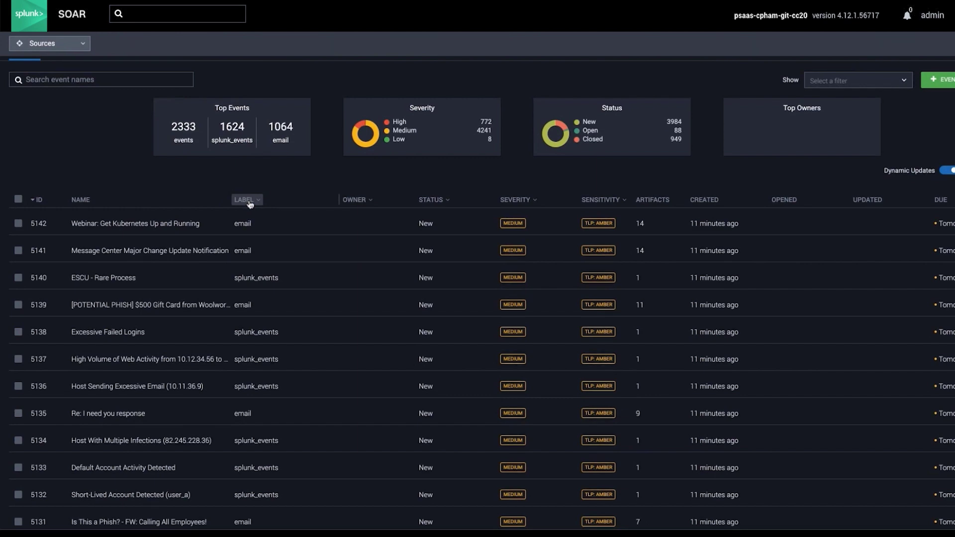
- After reviewing label options and table columns, filter the events to status New only
{"action": "left_click", "coordinate": [249, 201]}
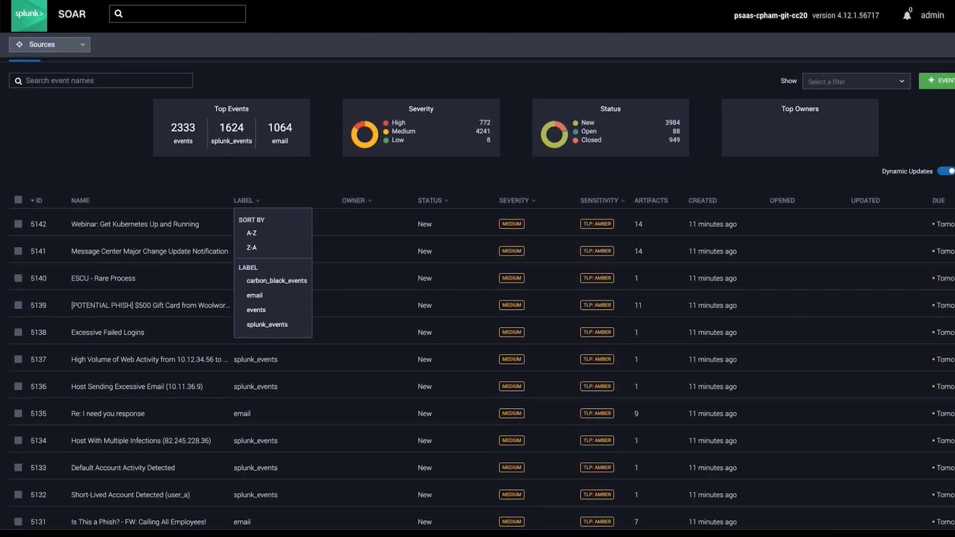
{"action": "left_click", "coordinate": [952, 200]}
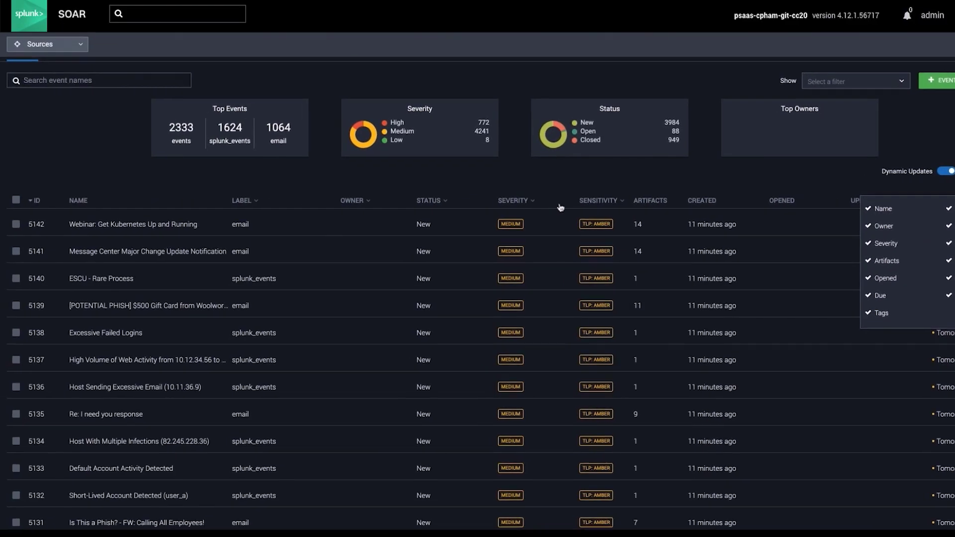
{"action": "left_click", "coordinate": [433, 204]}
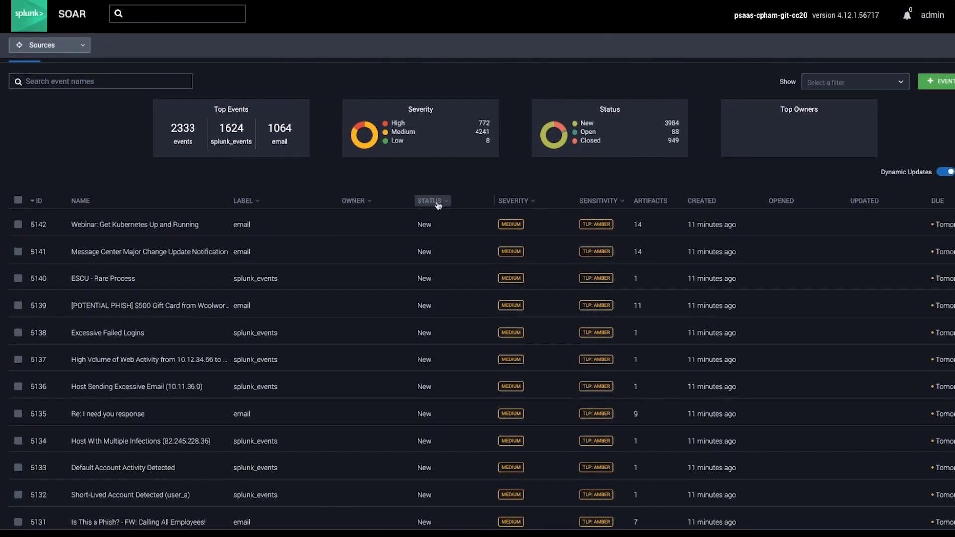
{"action": "left_click", "coordinate": [447, 205]}
{"action": "left_click", "coordinate": [438, 281]}
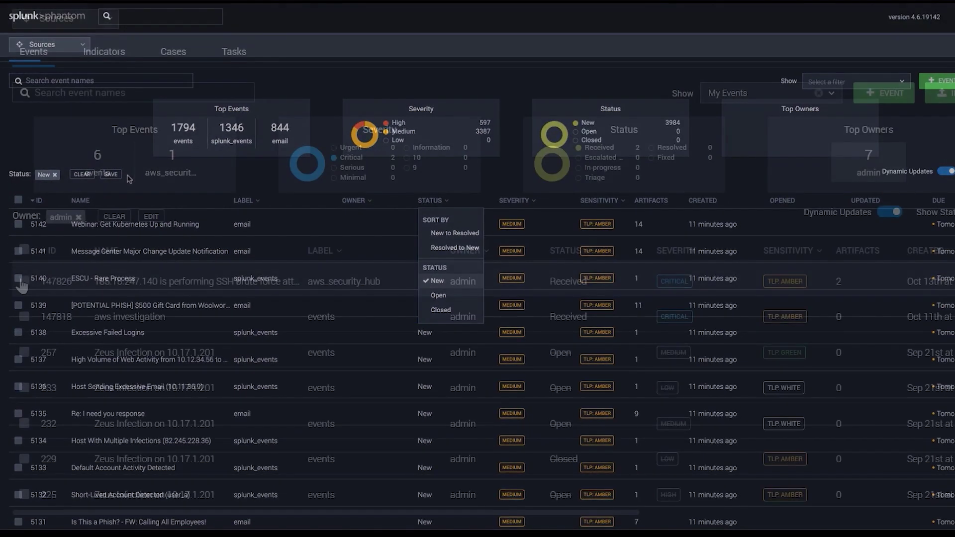
- Select event 147826, the SSH brute force attack from 185.15.247.140
{"action": "left_click", "coordinate": [23, 282]}
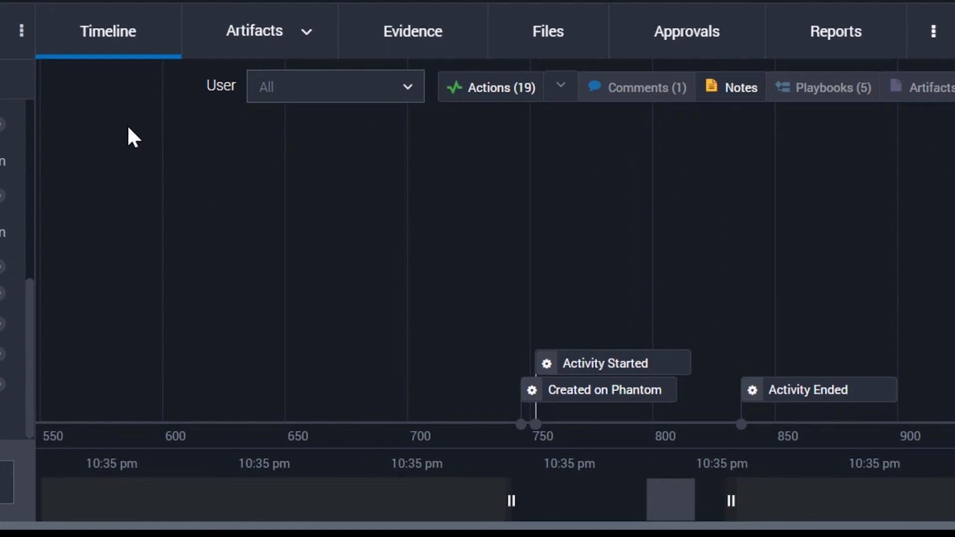
- Expand AwsEc2Instance artifact 170380's details, then pan the event timeline later in time
{"action": "left_click", "coordinate": [307, 31]}
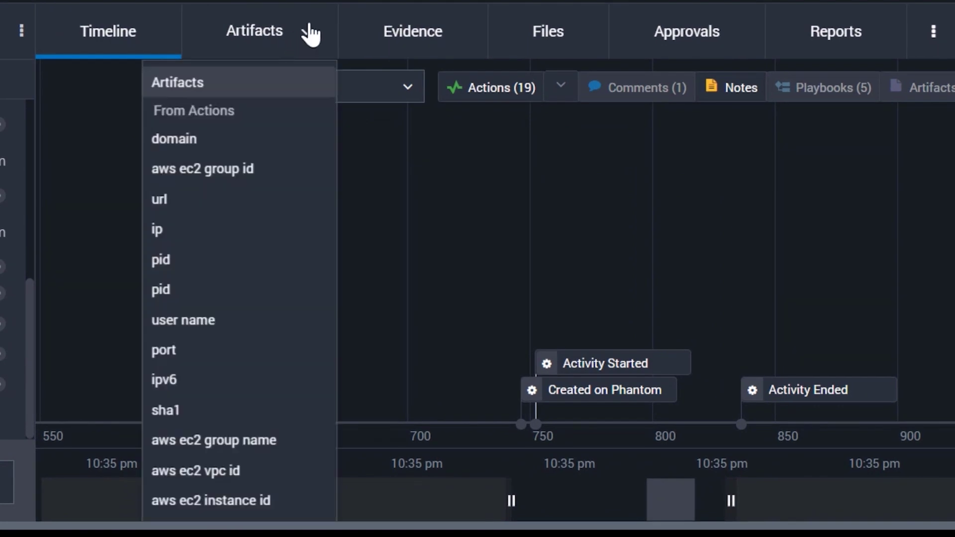
{"action": "left_click", "coordinate": [246, 84]}
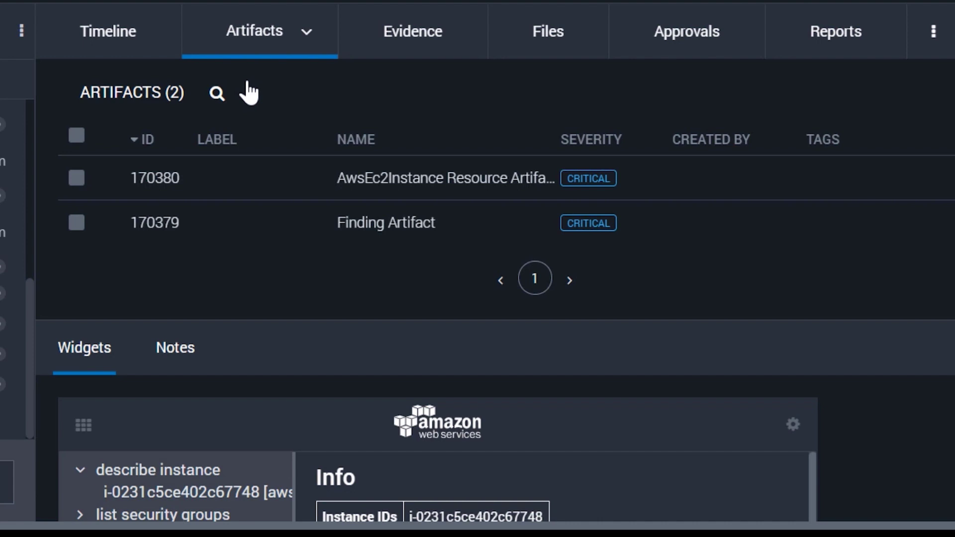
{"action": "scroll", "coordinate": [275, 273], "scroll_direction": "down", "scroll_amount": 3}
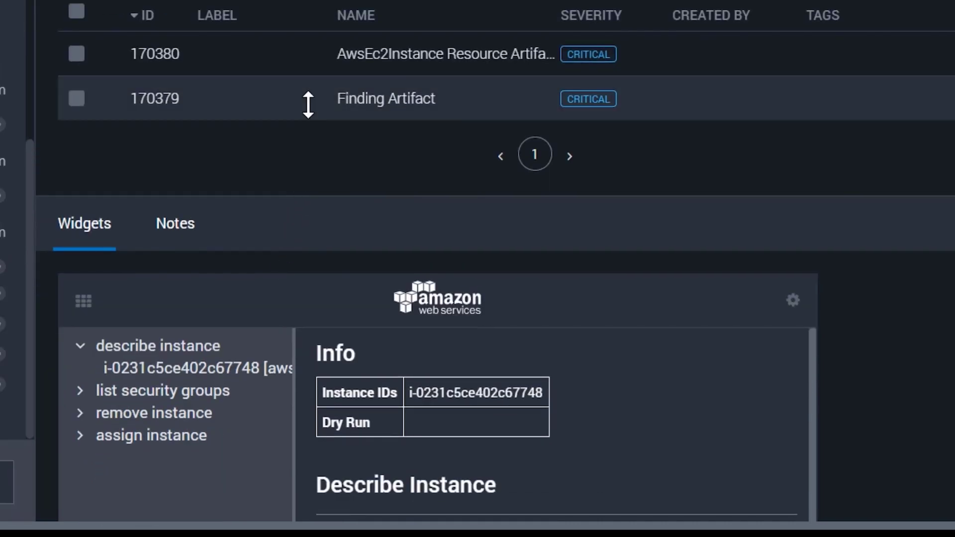
{"action": "left_click", "coordinate": [192, 48]}
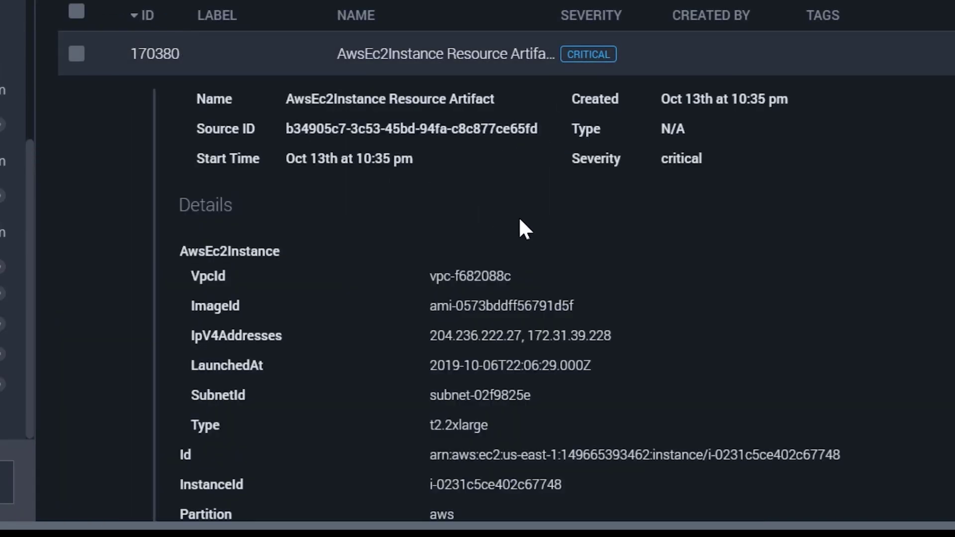
{"action": "scroll", "coordinate": [772, 277], "scroll_direction": "down", "scroll_amount": 5}
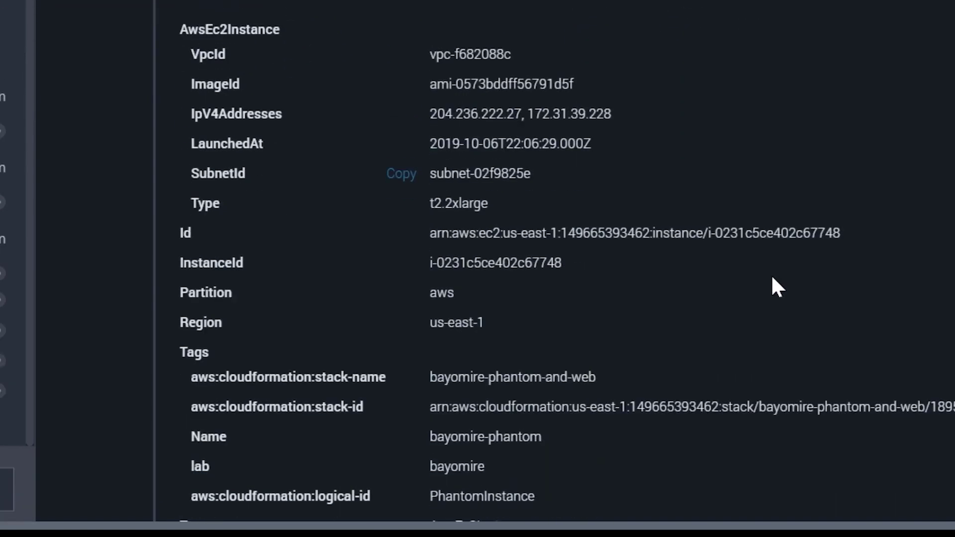
{"action": "scroll", "coordinate": [772, 278], "scroll_direction": "down", "scroll_amount": 2}
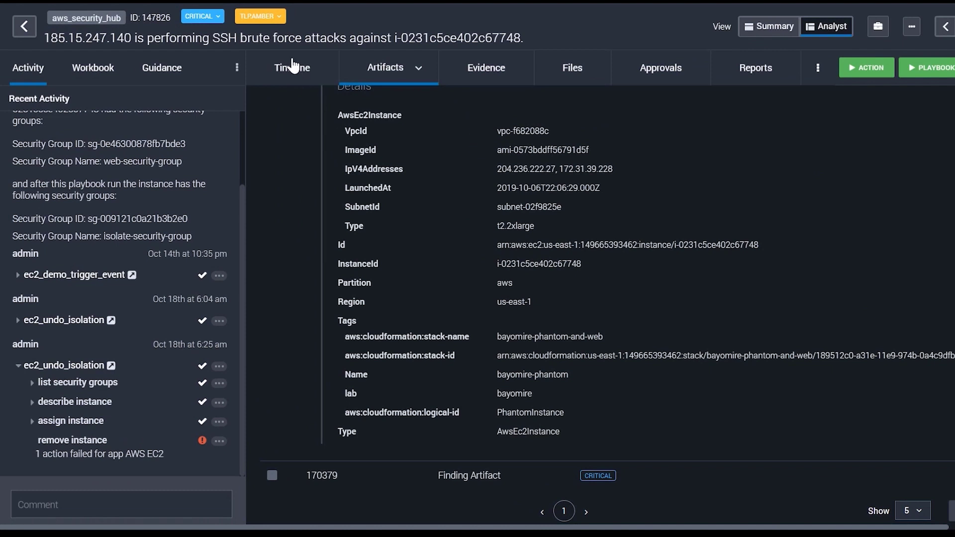
{"action": "left_click", "coordinate": [292, 67]}
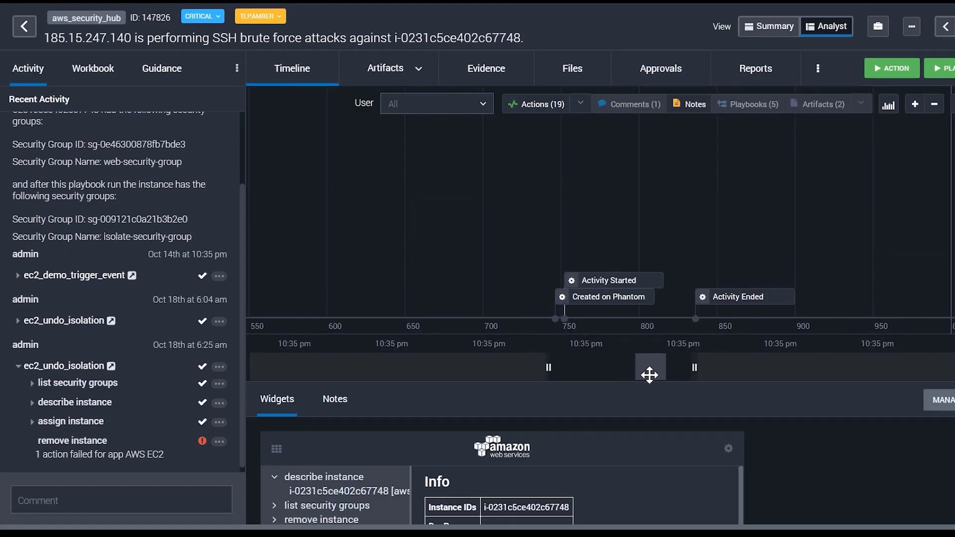
{"action": "left_click_drag", "start_coordinate": [651, 373], "coordinate": [724, 369]}
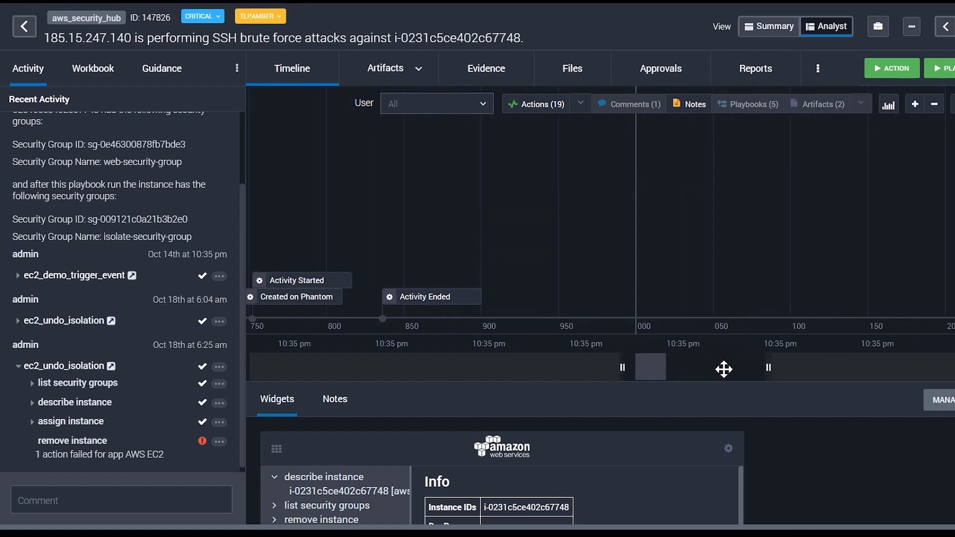
- View the event's empty Reports section, cancel Create Report, and scroll Recent Activity
{"action": "scroll", "coordinate": [747, 298], "scroll_direction": "up", "scroll_amount": 3}
{"action": "left_click", "coordinate": [756, 217]}
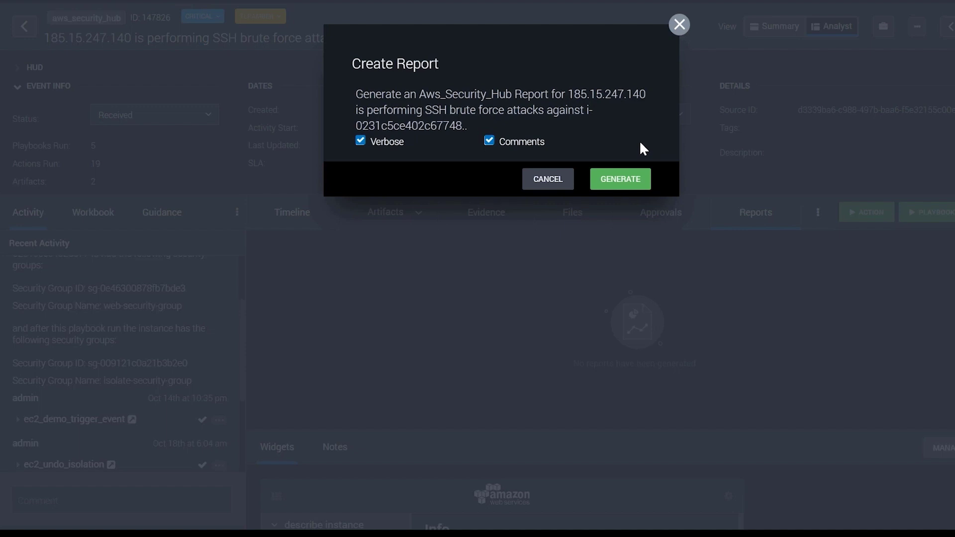
{"action": "left_click", "coordinate": [678, 26]}
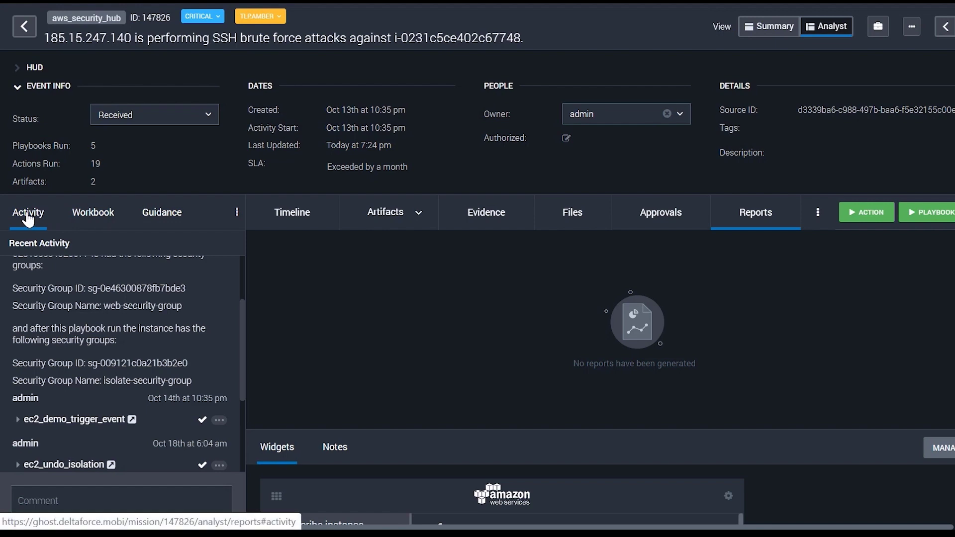
{"action": "left_click_drag", "start_coordinate": [243, 347], "coordinate": [250, 298]}
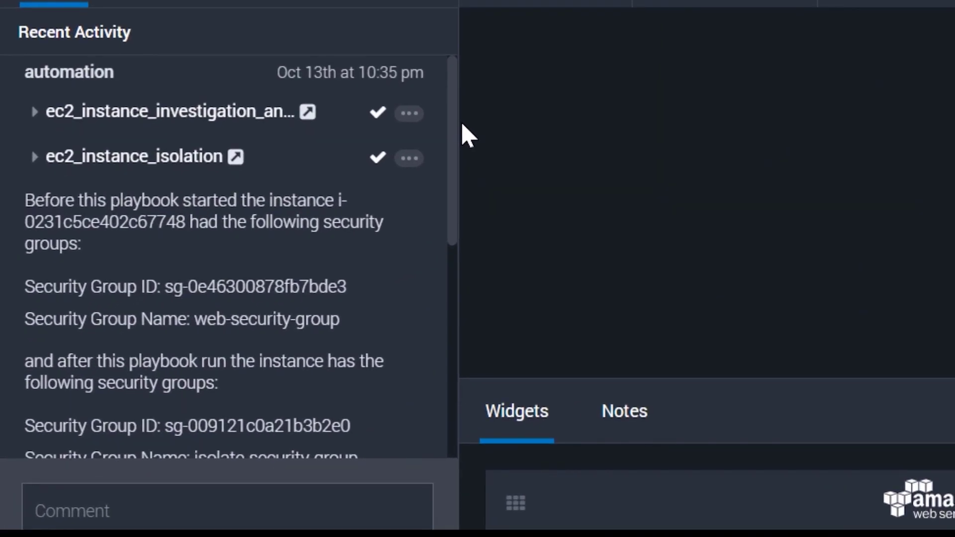
{"action": "left_click_drag", "start_coordinate": [459, 151], "coordinate": [428, 390]}
- Post a comment mentioning a teammate: "can you take a look at this?"
{"action": "left_click", "coordinate": [204, 501]}
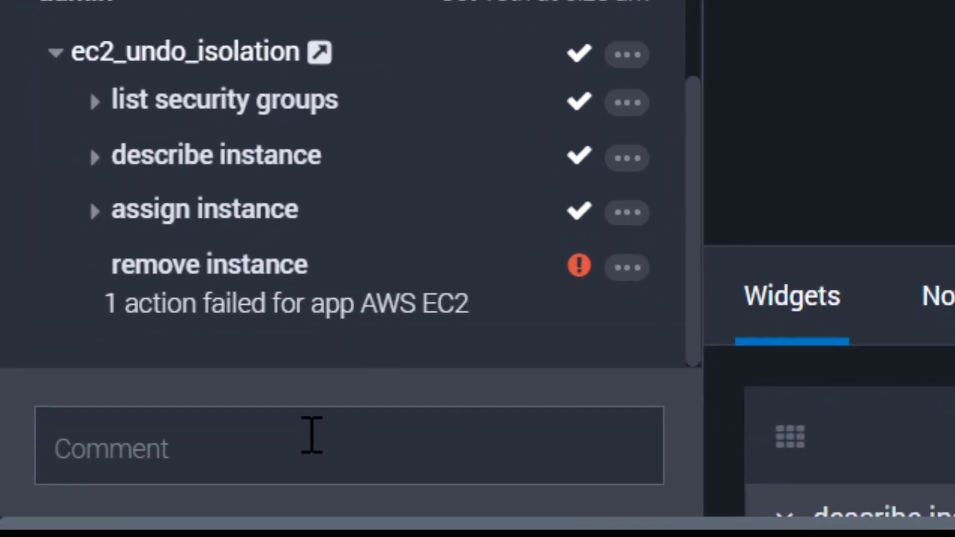
{"action": "type", "text": "@"}
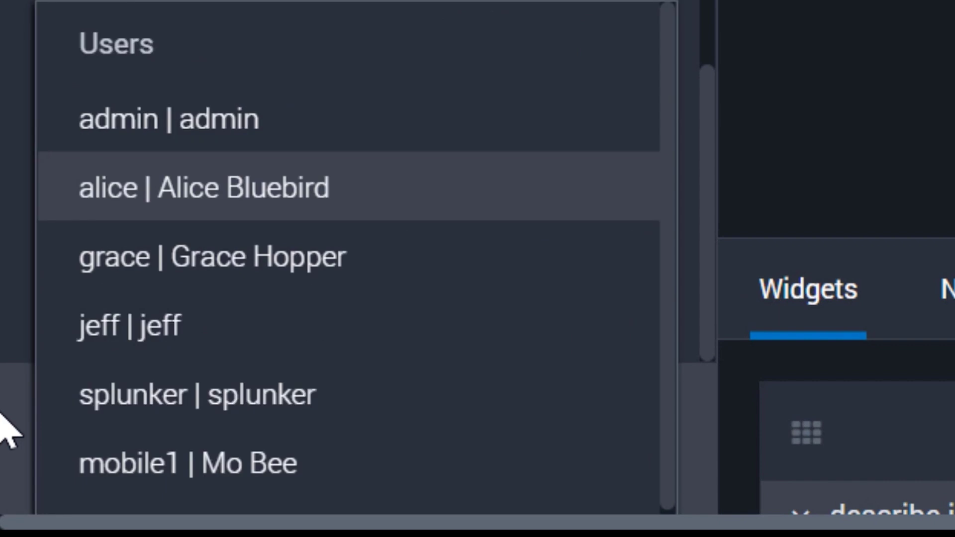
{"action": "left_click", "coordinate": [147, 187]}
{"action": "type", "text": "can you"}
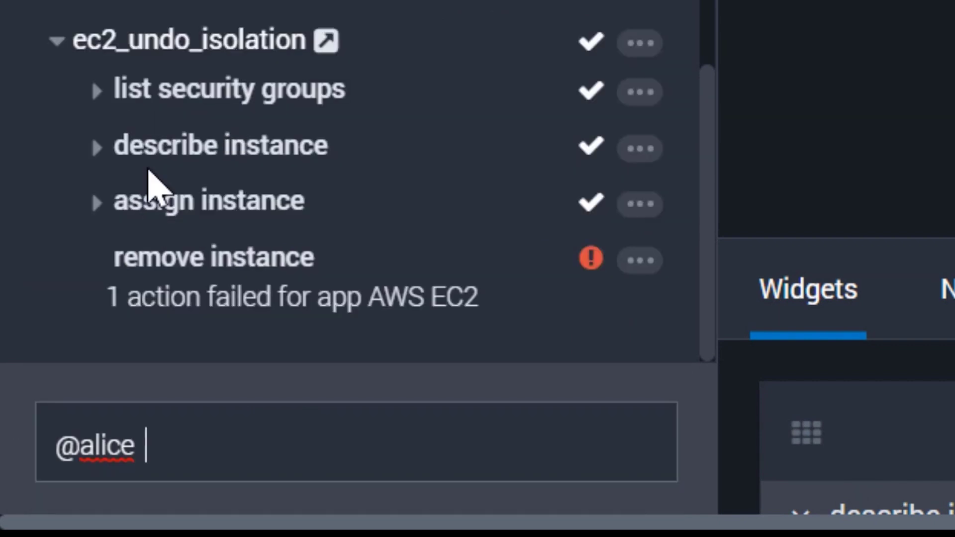
{"action": "type", "text": " take a l"}
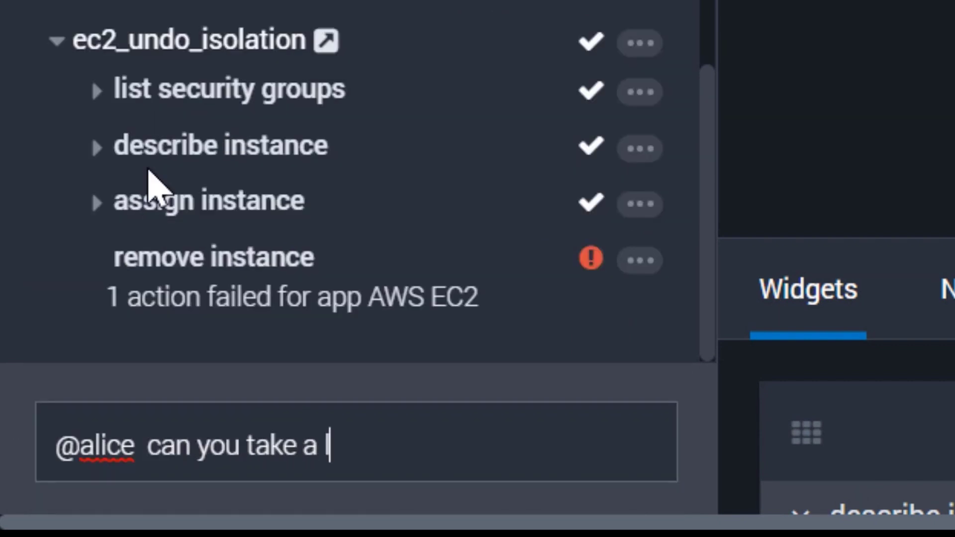
{"action": "type", "text": "ook at this?"}
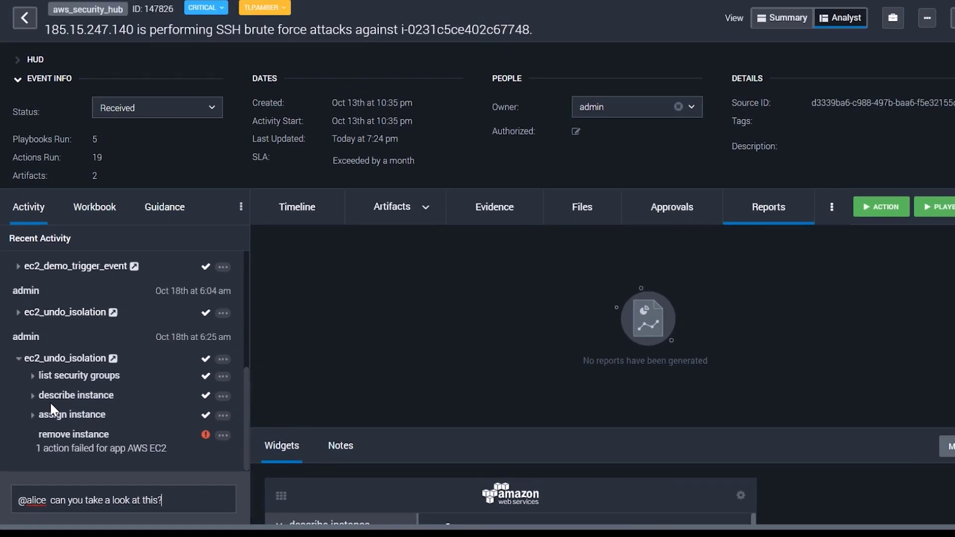
{"action": "key", "text": "Return"}
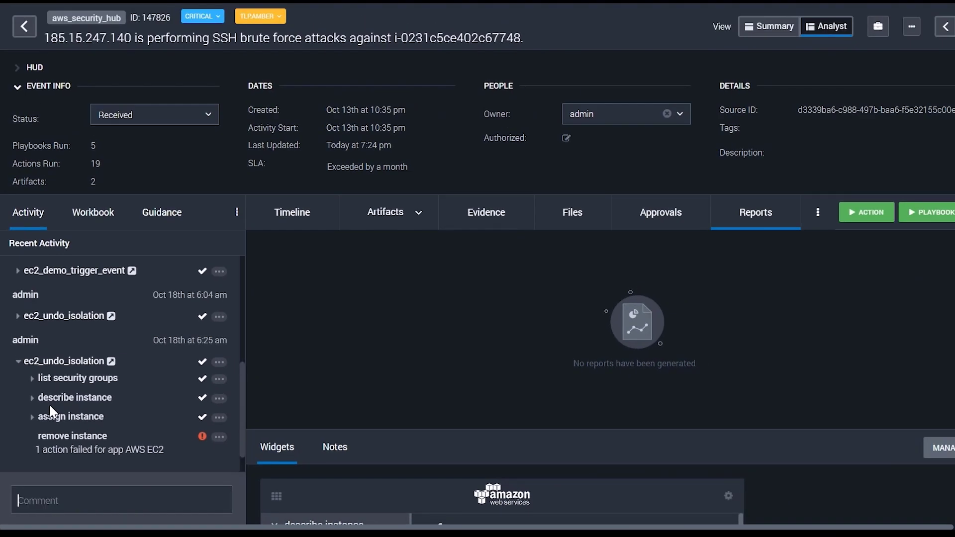
- View the NIST 800-61 workbook and browse workbook templates without adding one
{"action": "left_click", "coordinate": [95, 213]}
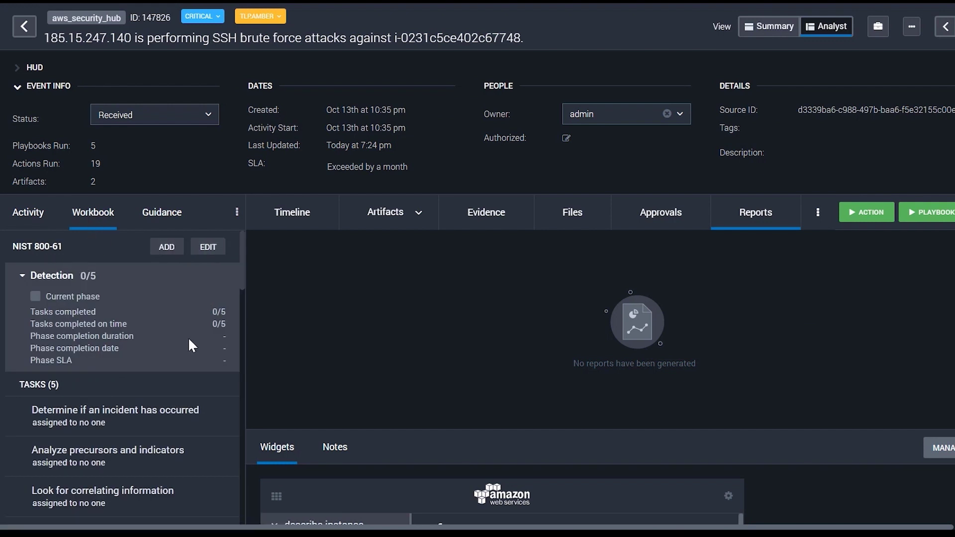
{"action": "left_click", "coordinate": [168, 252]}
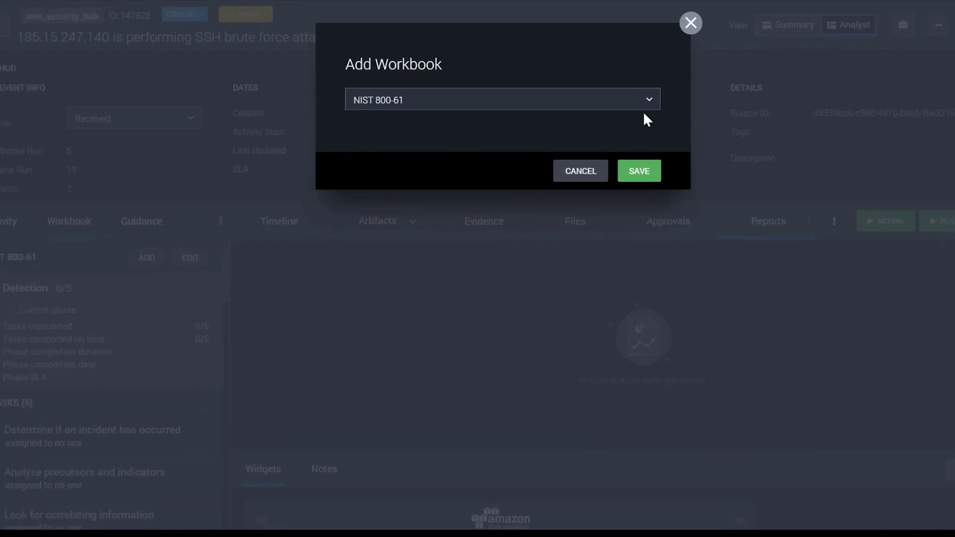
{"action": "left_click", "coordinate": [640, 96]}
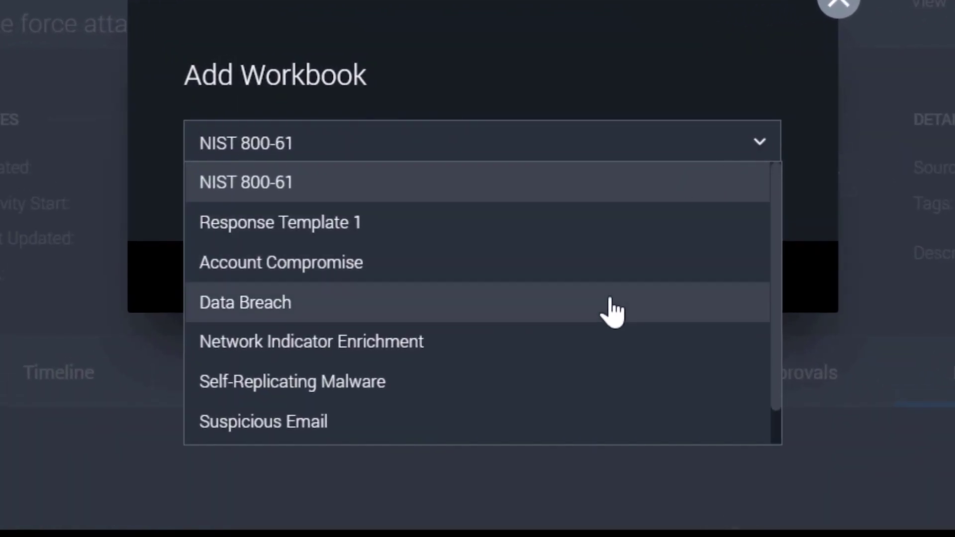
{"action": "scroll", "coordinate": [604, 312], "scroll_direction": "down", "scroll_amount": 1}
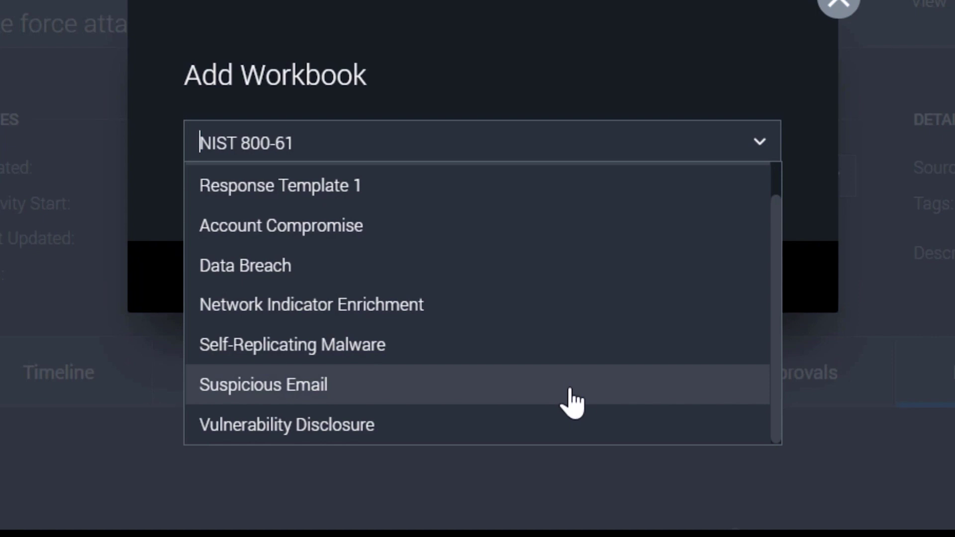
{"action": "left_click", "coordinate": [839, 5]}
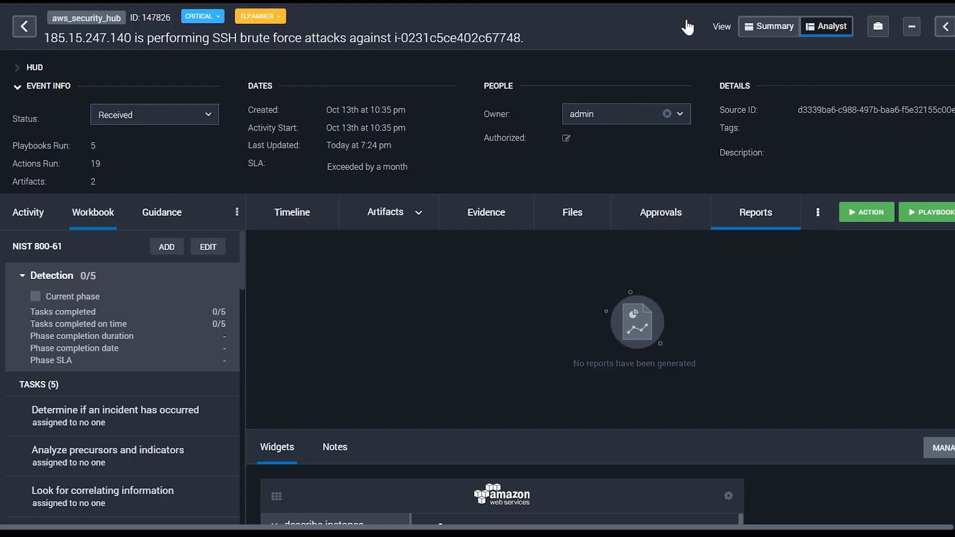
- Browse suggested playbooks like ec2_instance_isolation without running, and view the admin expert's invite option
{"action": "left_click", "coordinate": [164, 215]}
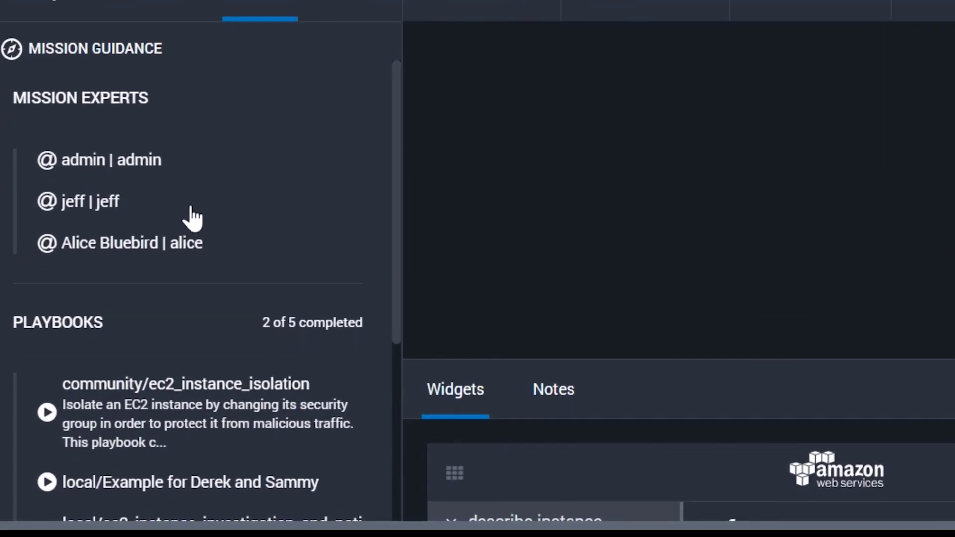
{"action": "scroll", "coordinate": [193, 218], "scroll_direction": "down", "scroll_amount": 3}
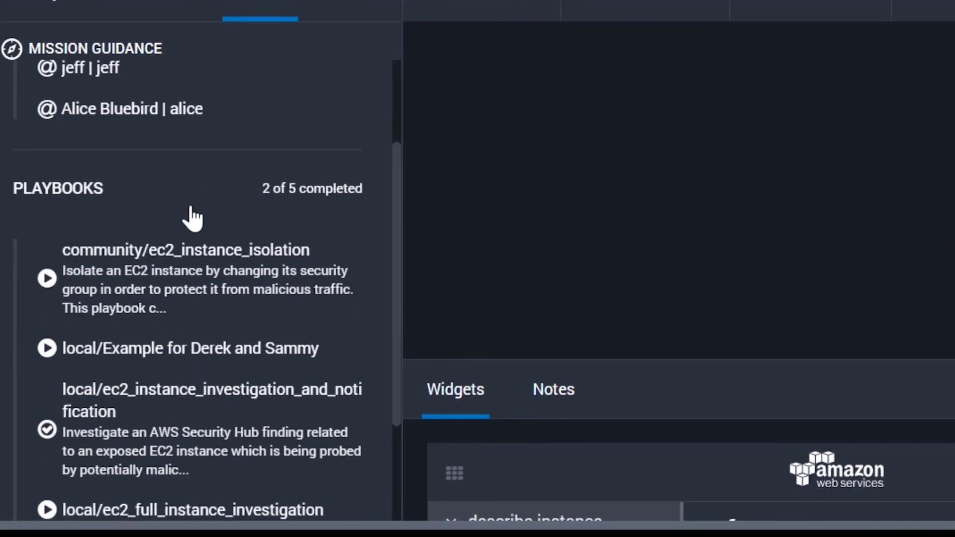
{"action": "scroll", "coordinate": [193, 217], "scroll_direction": "down", "scroll_amount": 3}
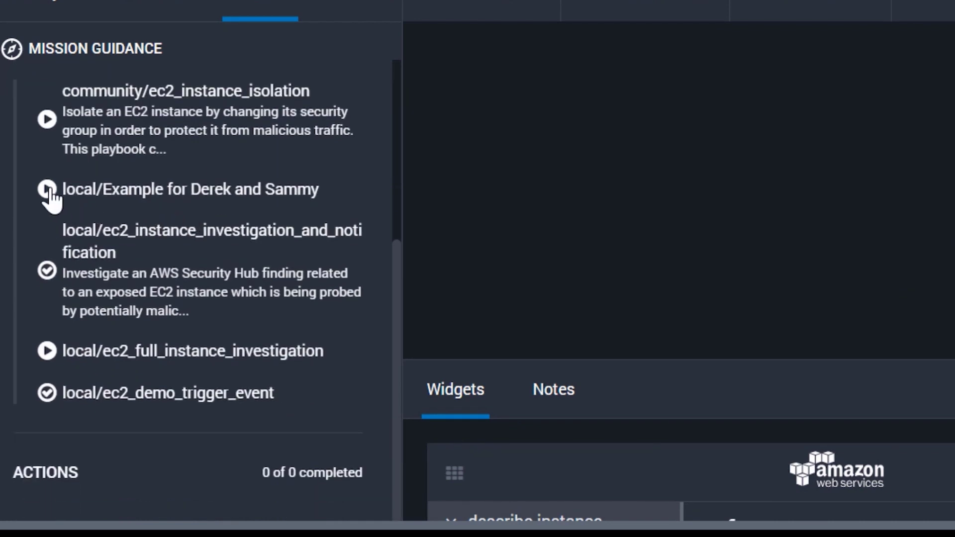
{"action": "left_click", "coordinate": [48, 189]}
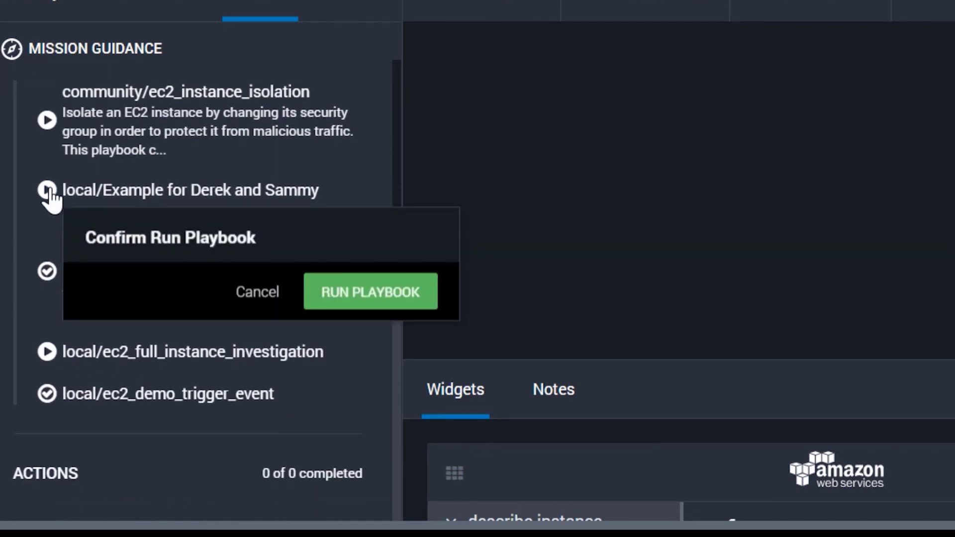
{"action": "left_click", "coordinate": [47, 120]}
{"action": "scroll", "coordinate": [49, 125], "scroll_direction": "up", "scroll_amount": 5}
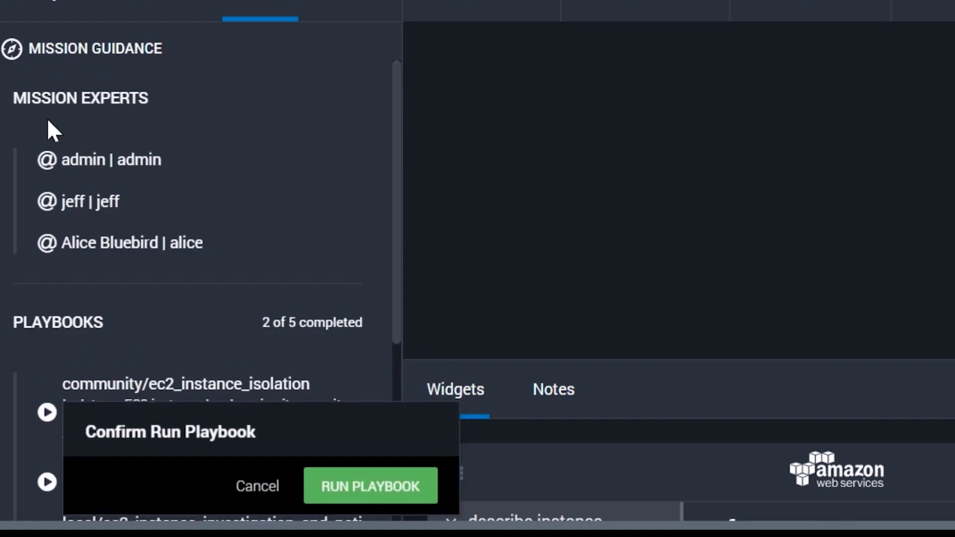
{"action": "left_click", "coordinate": [73, 164]}
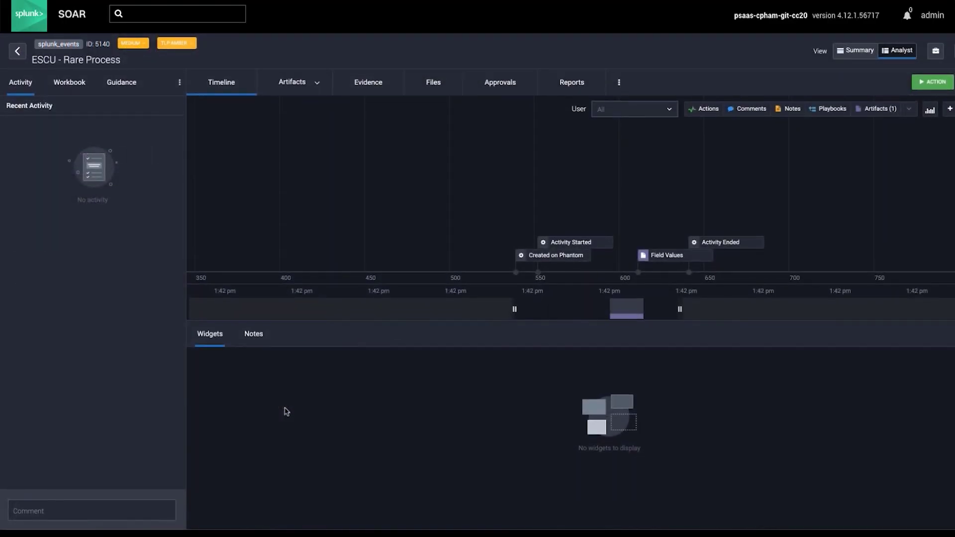
- Run a VirusTotal file reputation check on artifact 20245's fileHash, getting 56 of 69 positives
{"action": "left_click", "coordinate": [287, 85]}
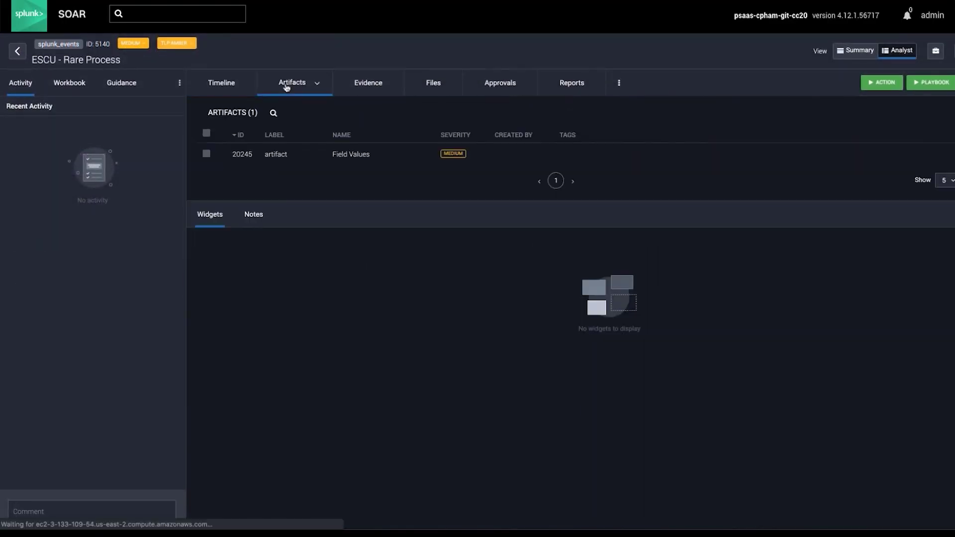
{"action": "left_click", "coordinate": [287, 154]}
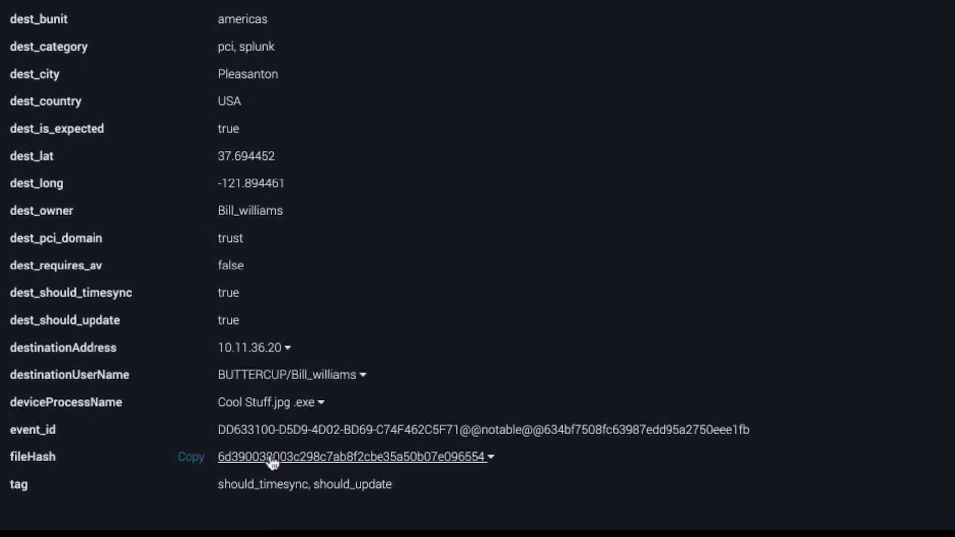
{"action": "left_click", "coordinate": [398, 529]}
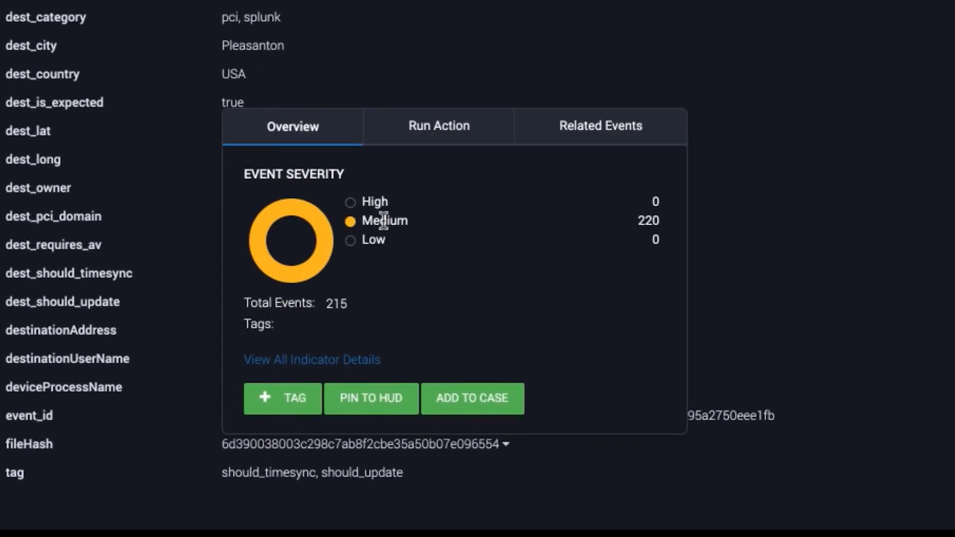
{"action": "left_click", "coordinate": [439, 125]}
{"action": "left_click", "coordinate": [298, 330]}
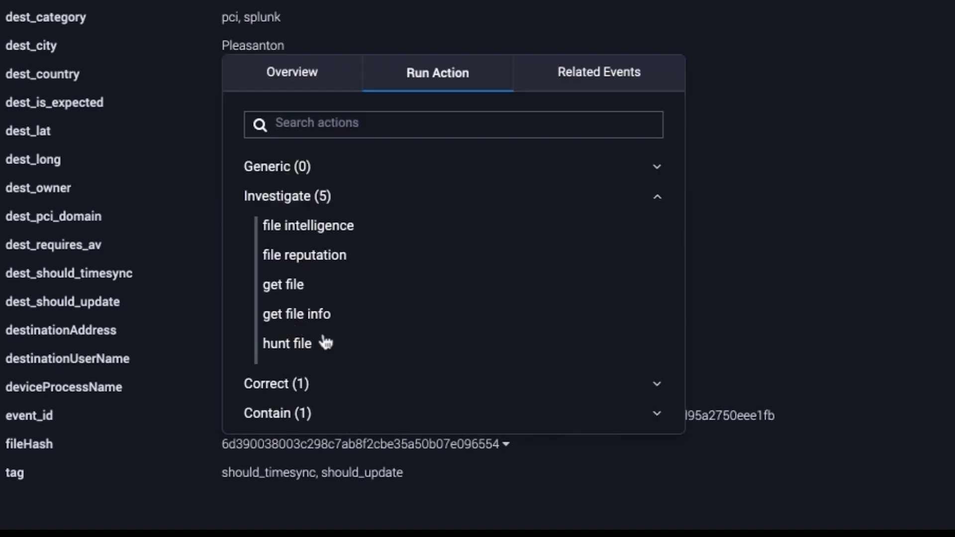
{"action": "left_click", "coordinate": [307, 253]}
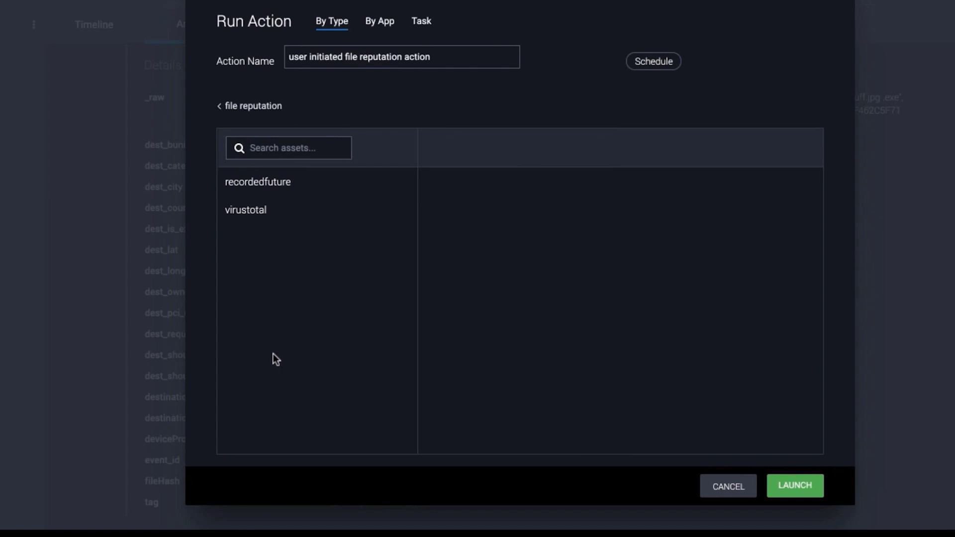
{"action": "left_click", "coordinate": [255, 218]}
{"action": "left_click", "coordinate": [795, 312]}
{"action": "left_click", "coordinate": [797, 479]}
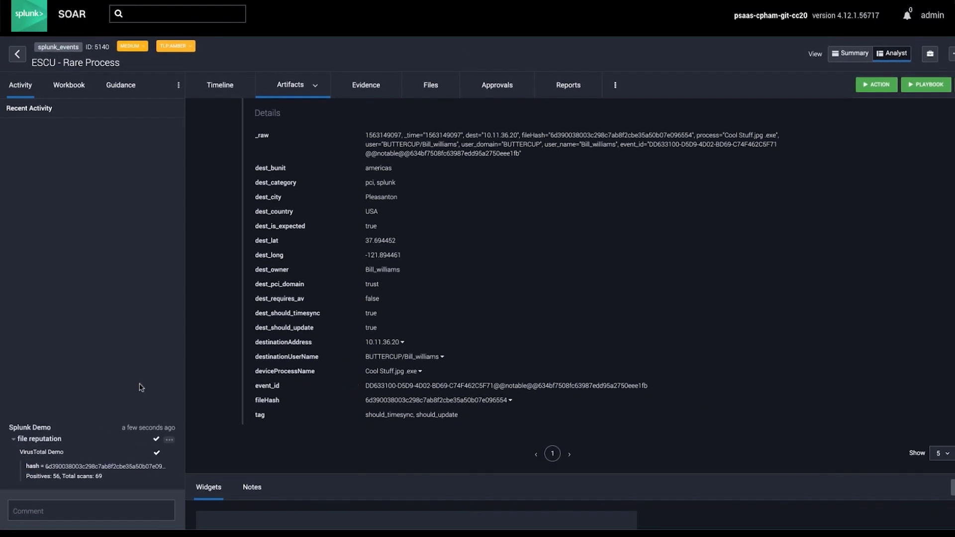
- Review the 100% VirusTotal detection ratio, then block the file hash on Carbon Black
{"action": "left_click", "coordinate": [44, 439]}
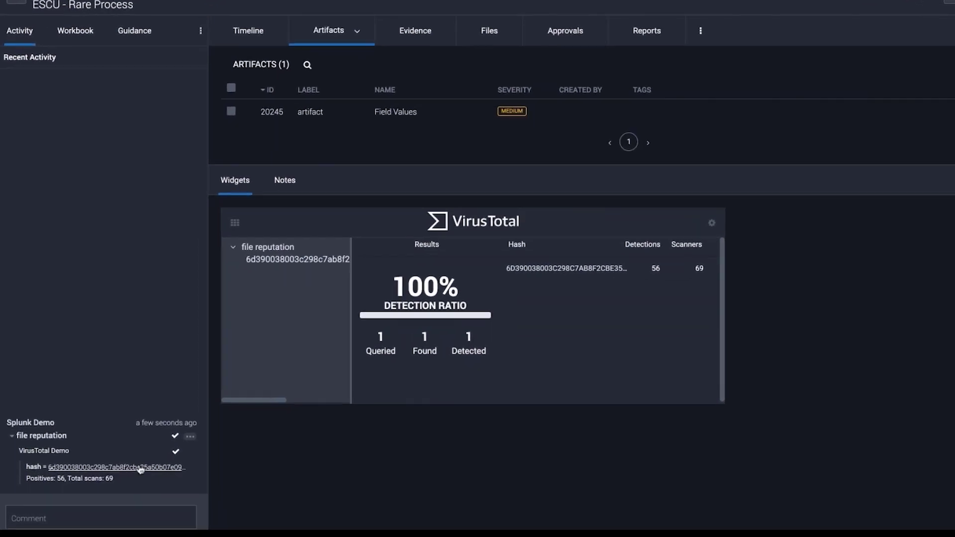
{"action": "left_click", "coordinate": [125, 468]}
{"action": "left_click", "coordinate": [218, 193]}
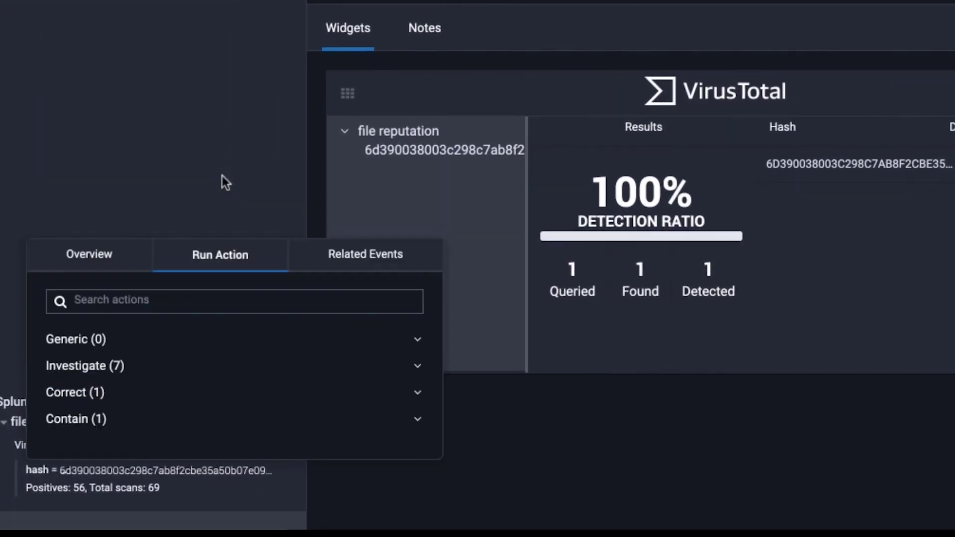
{"action": "left_click", "coordinate": [75, 420]}
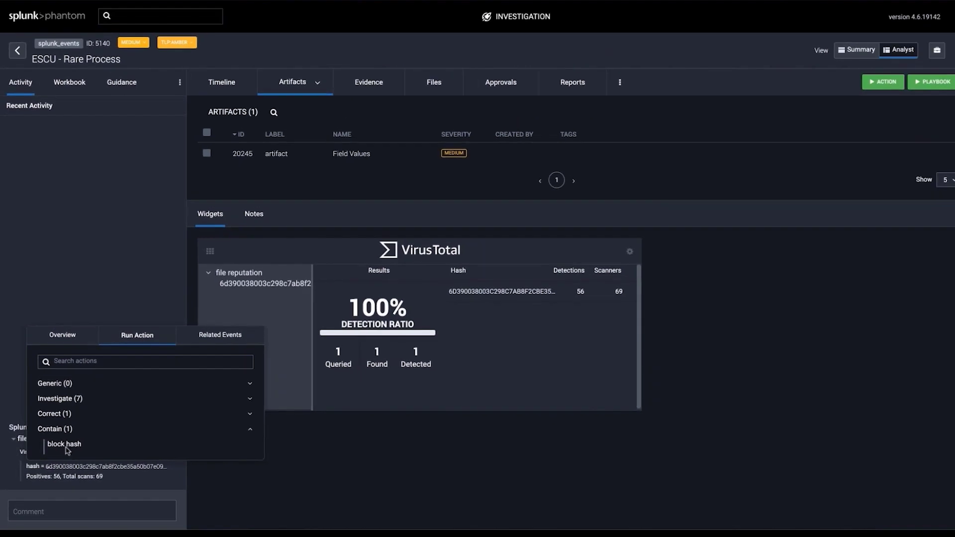
{"action": "left_click", "coordinate": [76, 443]}
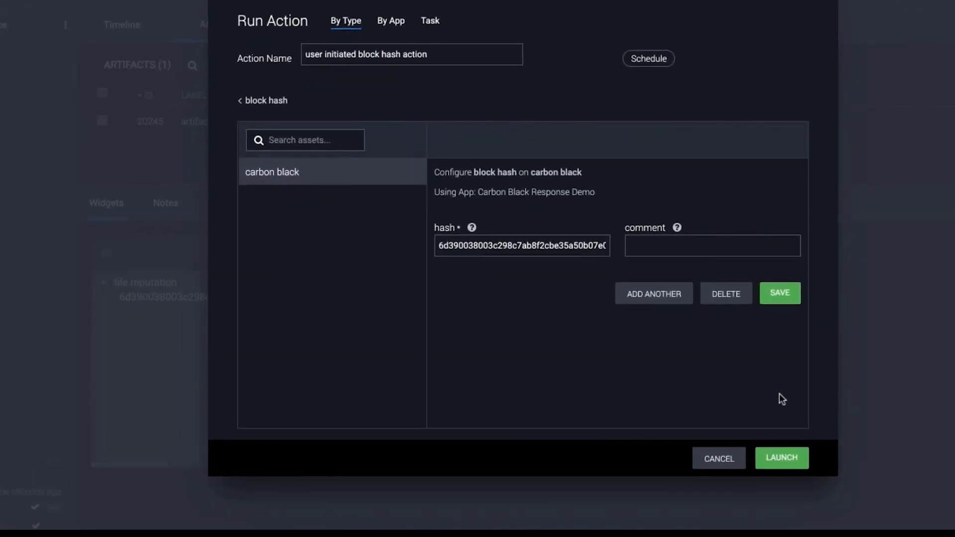
{"action": "left_click", "coordinate": [781, 458]}
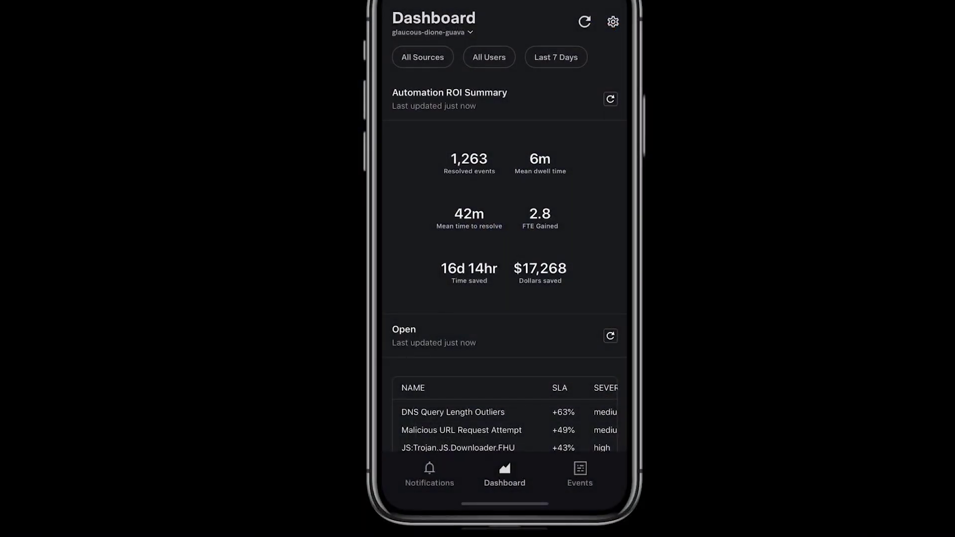
- Open event 3282 in Splunk Mobile and assign it to a user as owner
{"action": "left_click", "coordinate": [581, 475]}
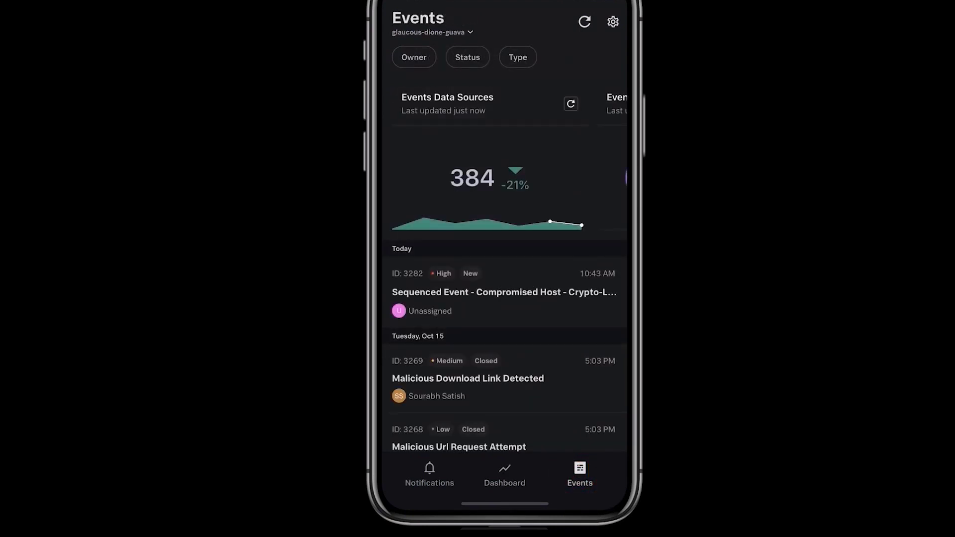
{"action": "left_click", "coordinate": [503, 305]}
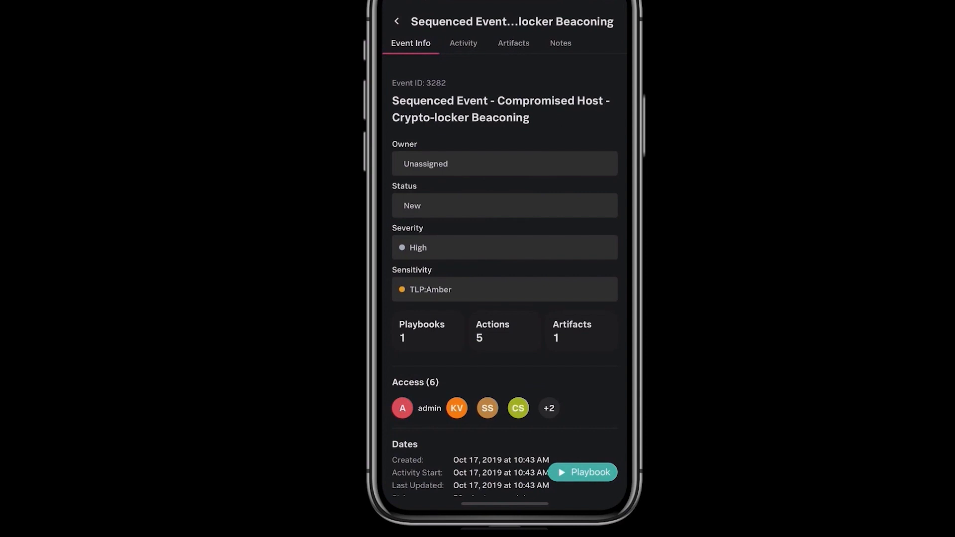
{"action": "left_click", "coordinate": [493, 163]}
{"action": "left_click", "coordinate": [458, 401]}
{"action": "left_click", "coordinate": [405, 458]}
{"action": "left_click", "coordinate": [607, 308]}
- Review the event's activity, the Investigate playbook actions, and the File Info artifact
{"action": "left_click", "coordinate": [465, 43]}
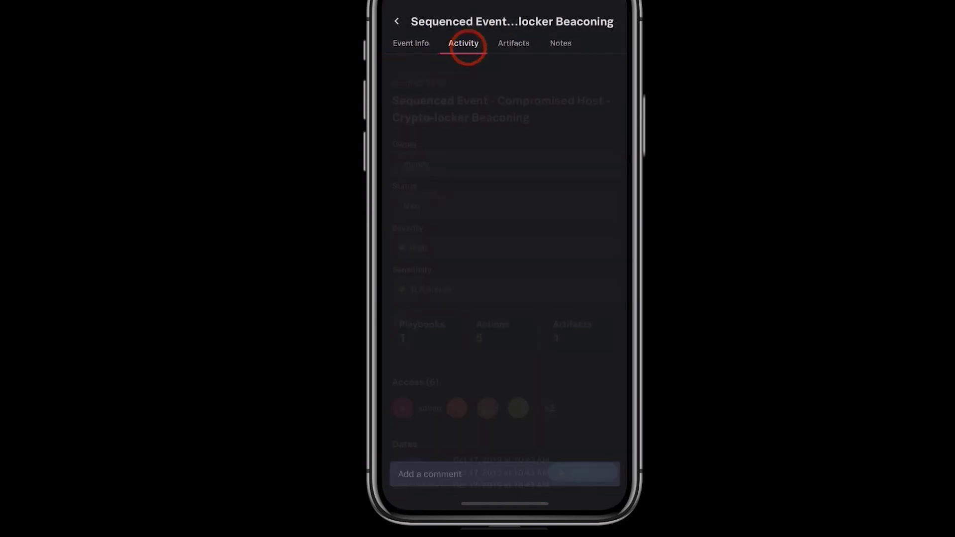
{"action": "left_click", "coordinate": [497, 132]}
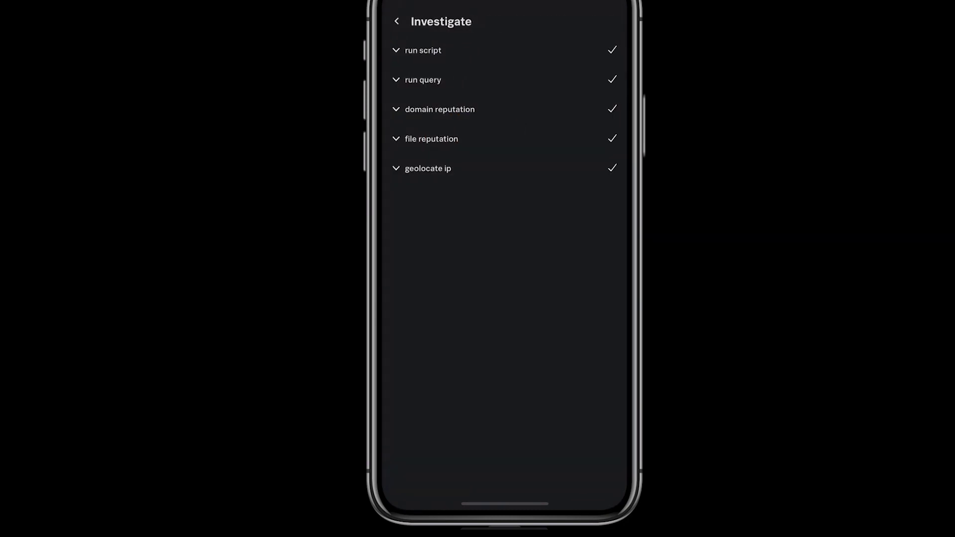
{"action": "left_click", "coordinate": [396, 21]}
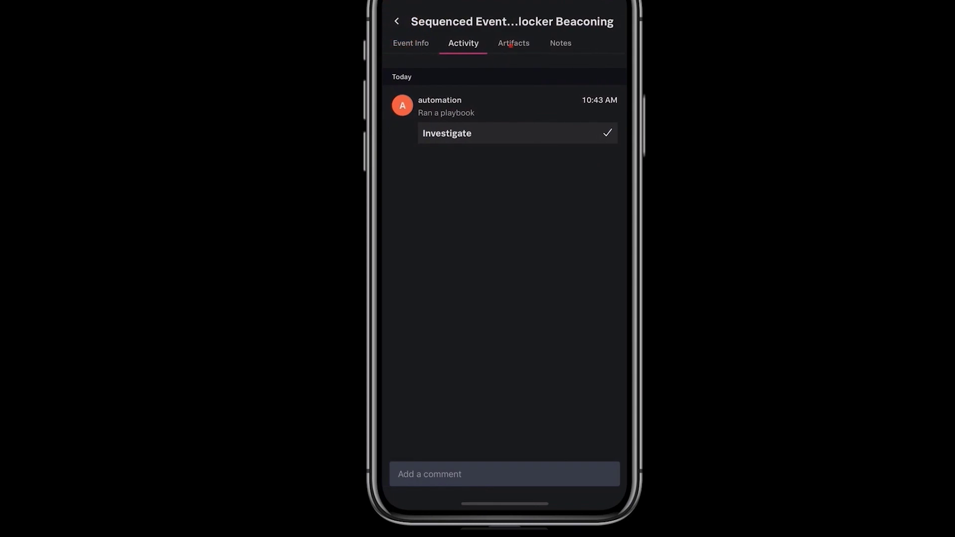
{"action": "left_click", "coordinate": [511, 45]}
{"action": "left_click", "coordinate": [506, 93]}
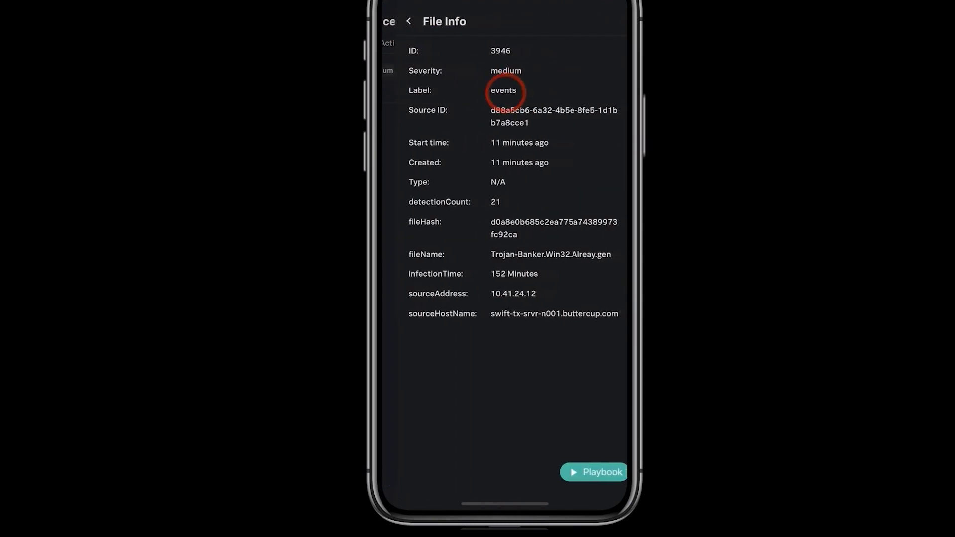
- Search for the Remediate playbook and run it on the File Info artifact
{"action": "left_click", "coordinate": [566, 472]}
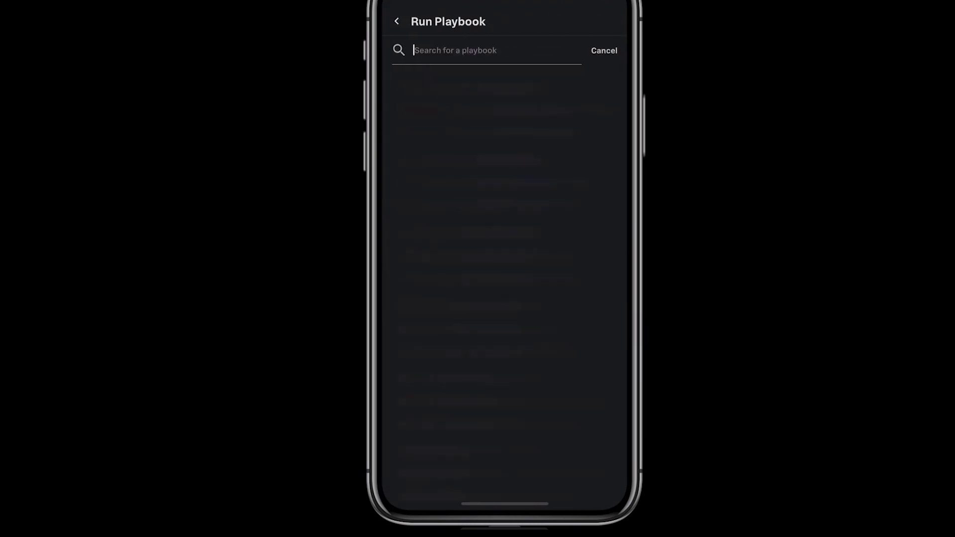
{"action": "type", "text": "Remediate"}
{"action": "key", "text": "Return"}
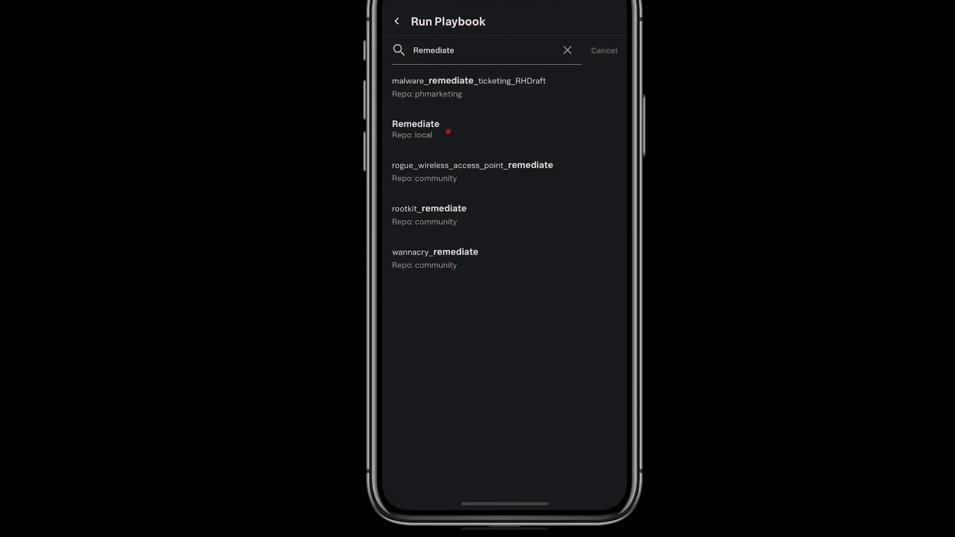
{"action": "left_click", "coordinate": [449, 132]}
{"action": "left_click", "coordinate": [561, 297]}
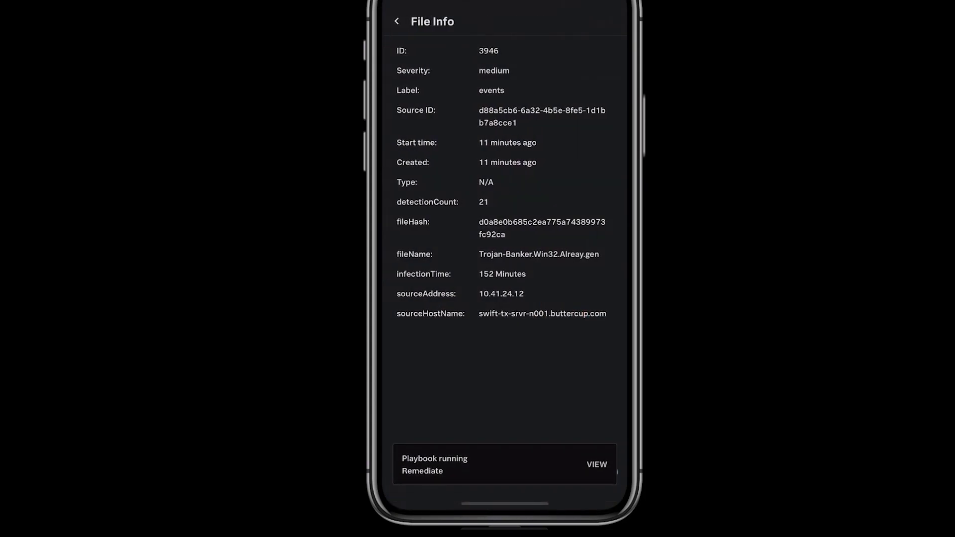
- Inspect Remediate's quarantine device, reset password and create ticket results
{"action": "left_click", "coordinate": [597, 465]}
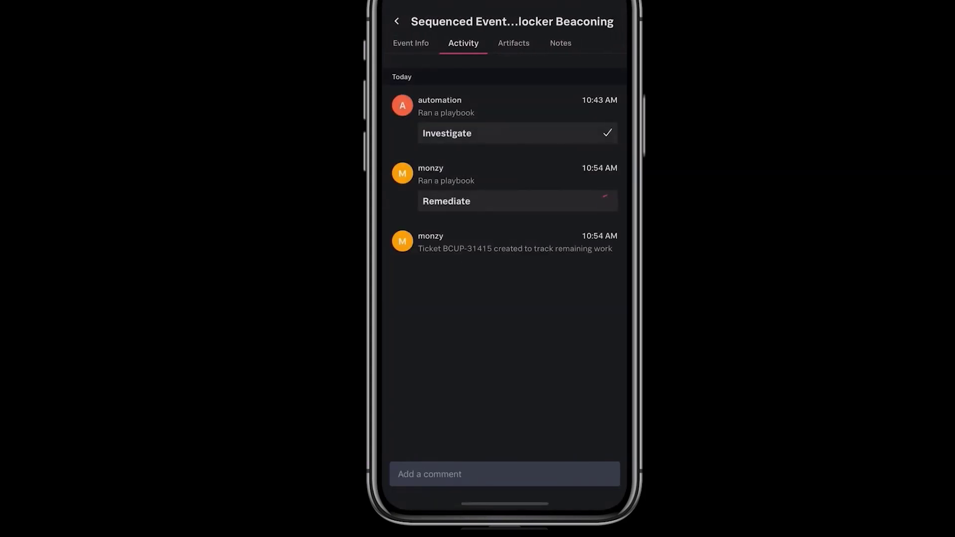
{"action": "left_click", "coordinate": [511, 201]}
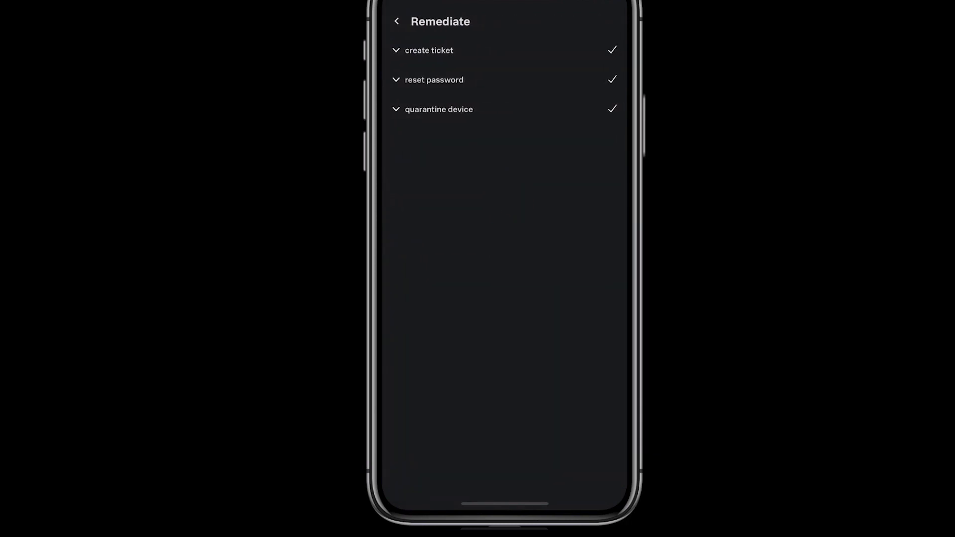
{"action": "left_click", "coordinate": [429, 109]}
{"action": "left_click", "coordinate": [430, 80]}
{"action": "left_click", "coordinate": [424, 51]}
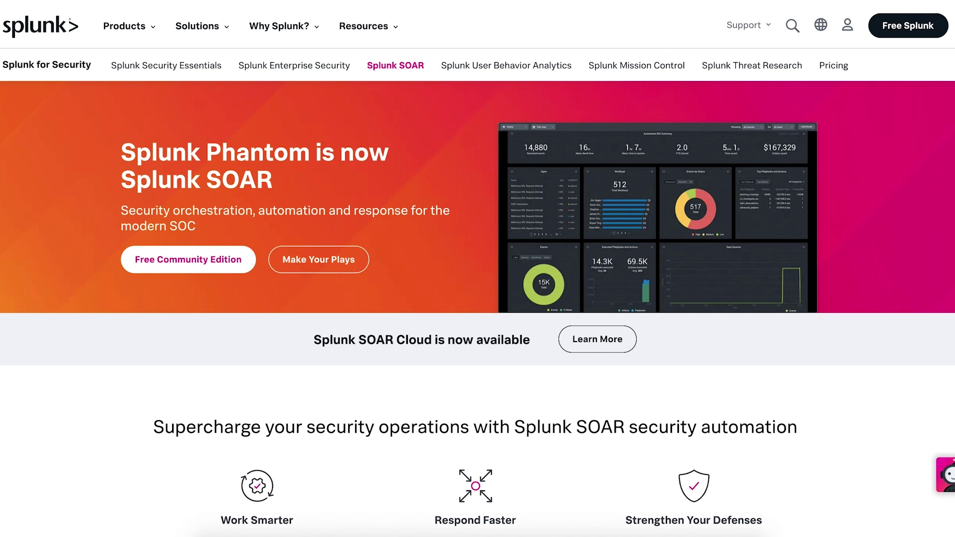
- Scroll the Splunk SOAR page to the Work Smarter, Respond Faster, Strengthen Your Defenses section
{"action": "scroll", "coordinate": [478, 309], "scroll_direction": "down", "scroll_amount": 3}
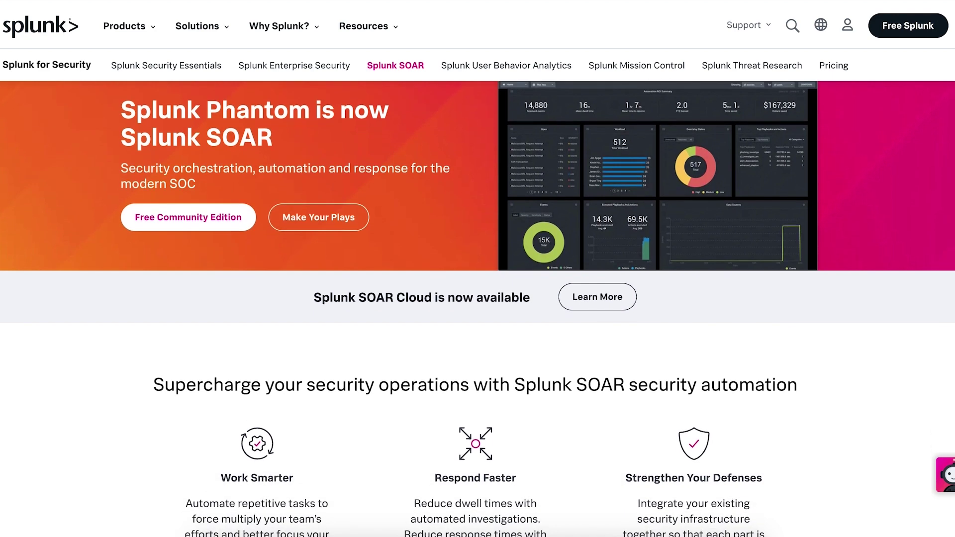